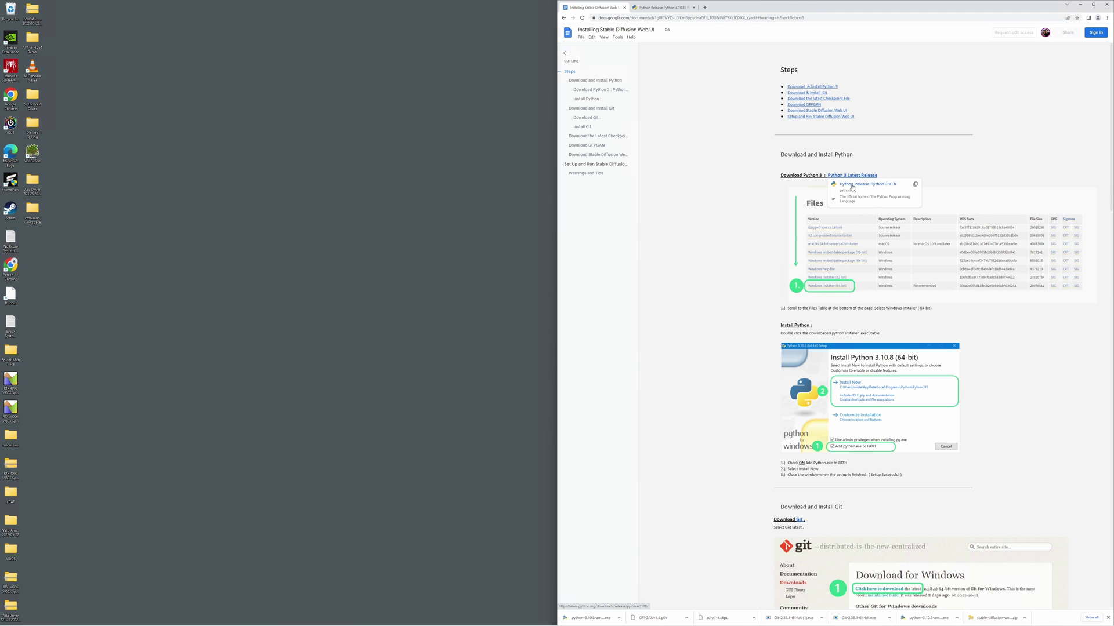
# Step: Download the Windows installer (64-bit) for Python 3.10.8 through the guide's Python link and show the file in its folder
pyautogui.click(852, 187)
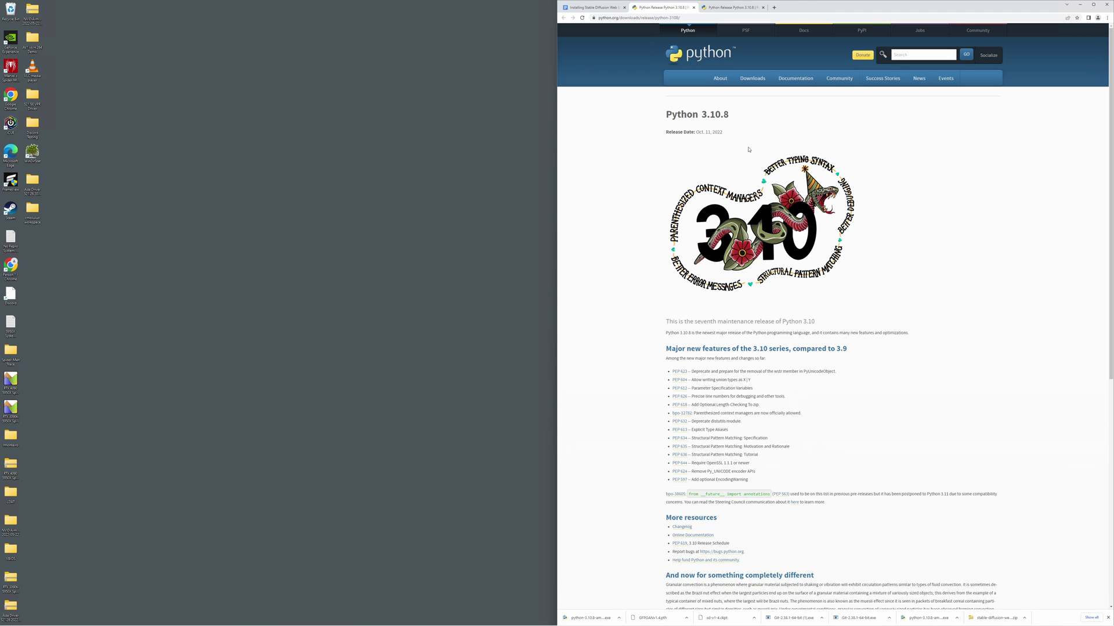
pyautogui.scroll(-7, 749, 150)
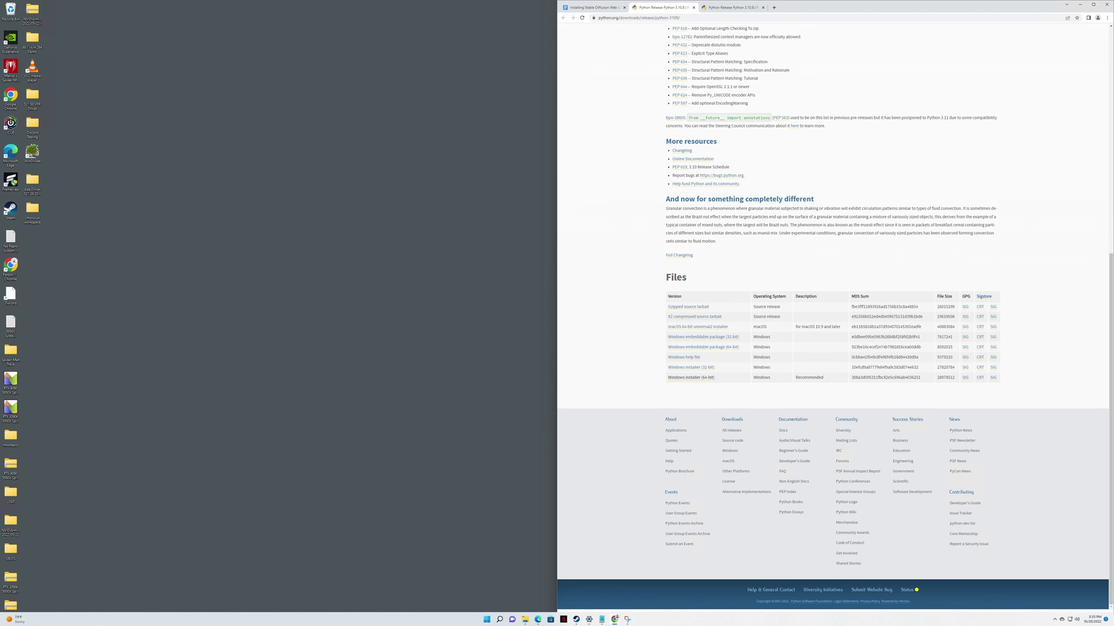
pyautogui.click(618, 619)
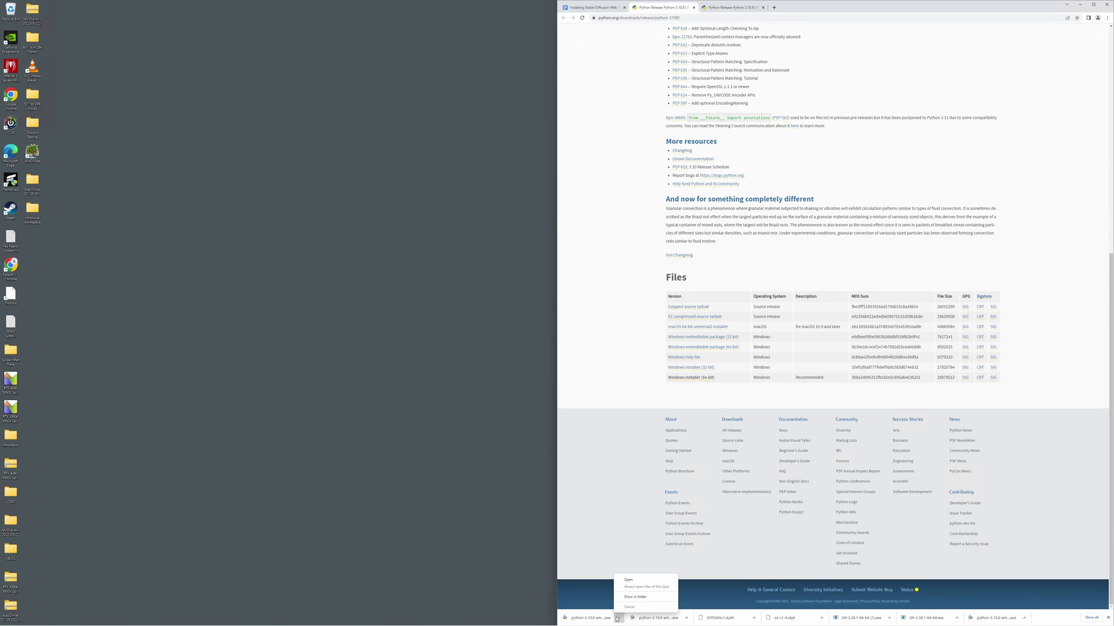
pyautogui.click(635, 597)
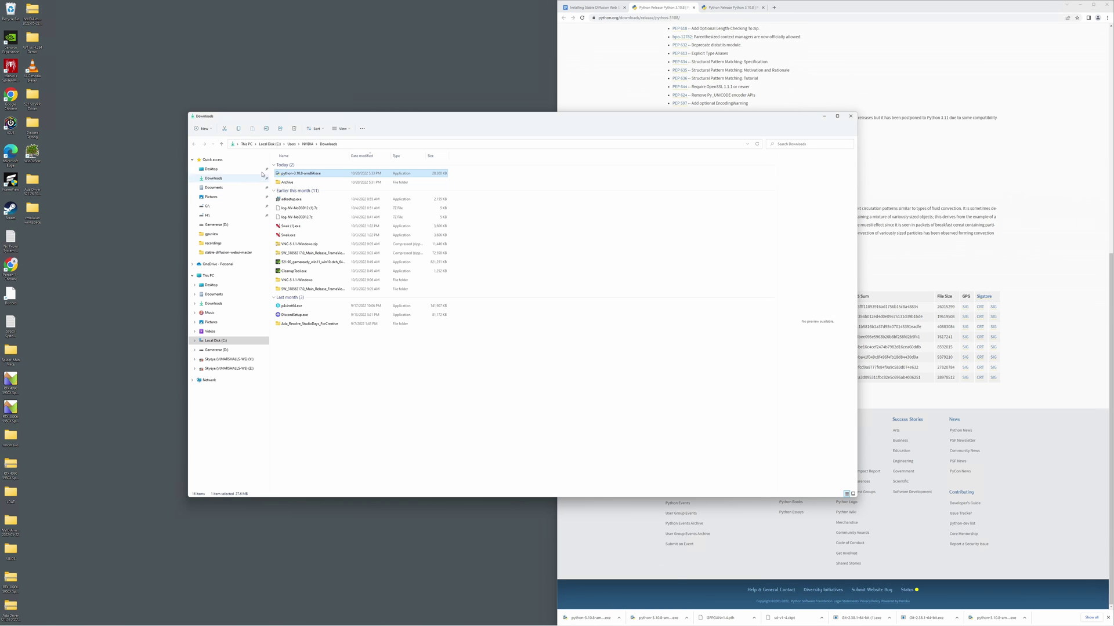
# Step: Run the downloaded Python 3.10.8 installer as administrator and allow it to make changes to the device
pyautogui.rightClick(297, 175)
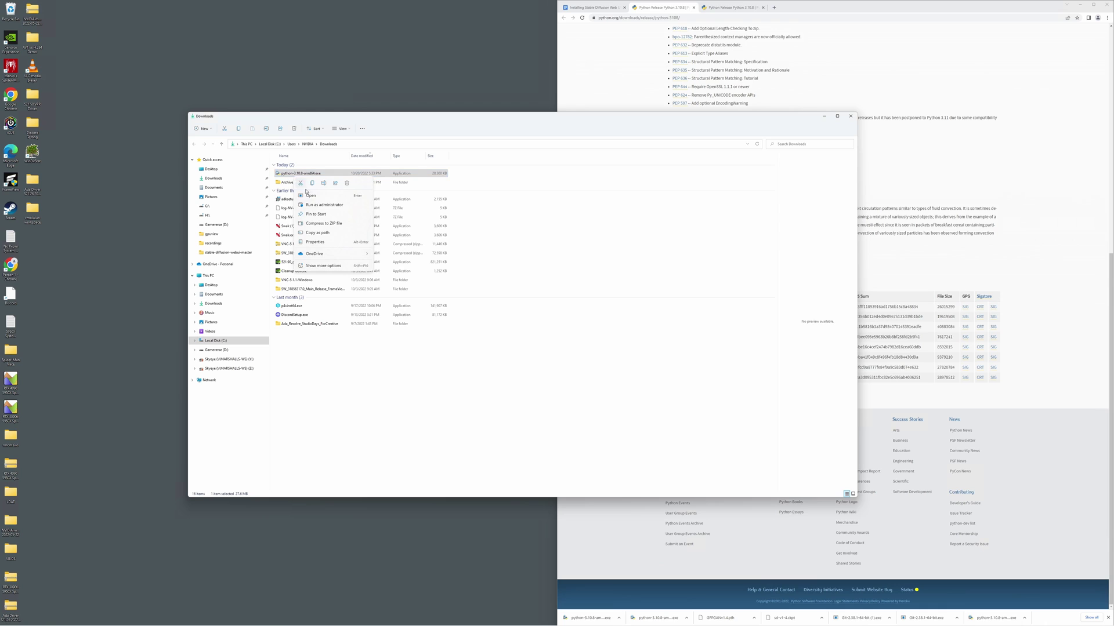
pyautogui.click(323, 204)
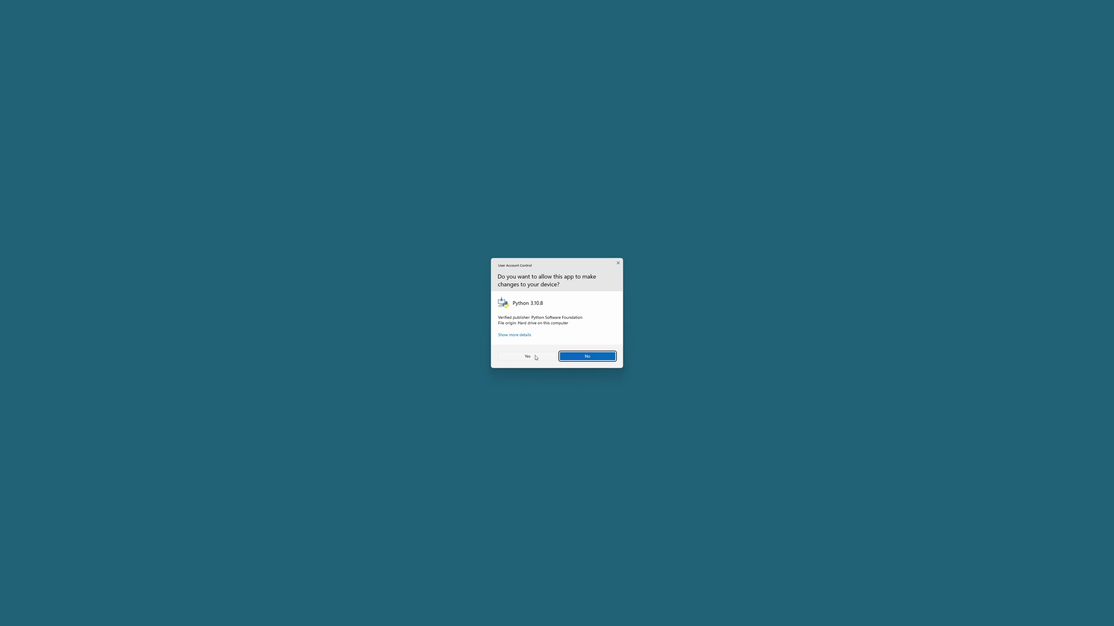
pyautogui.click(535, 358)
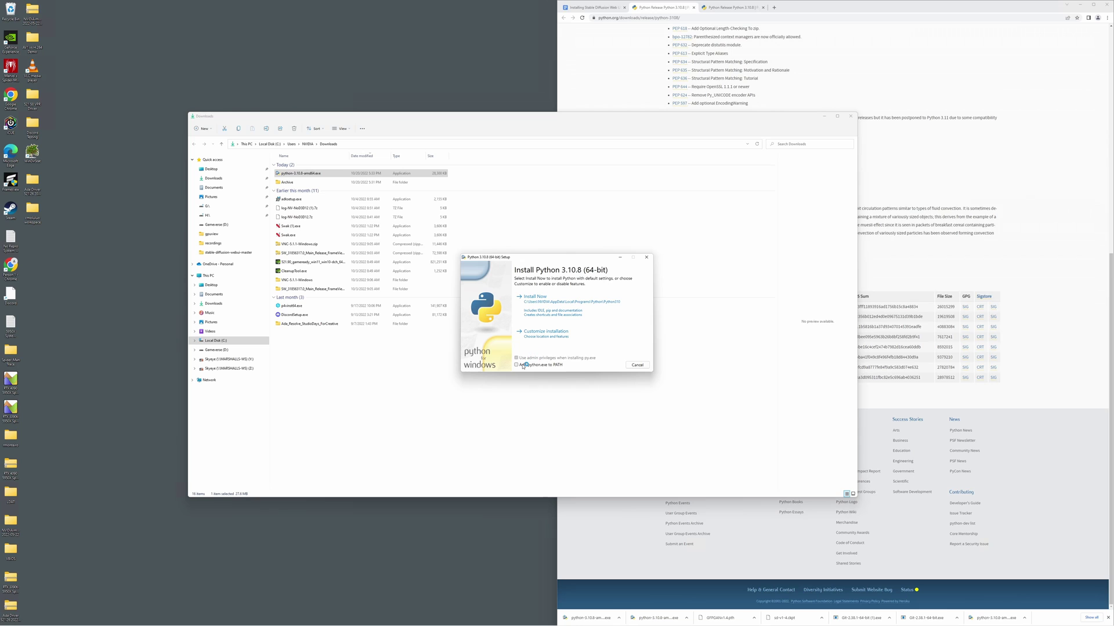
# Step: Install Python with the default settings and python.exe added to PATH, and close the setup
pyautogui.click(517, 365)
pyautogui.click(544, 303)
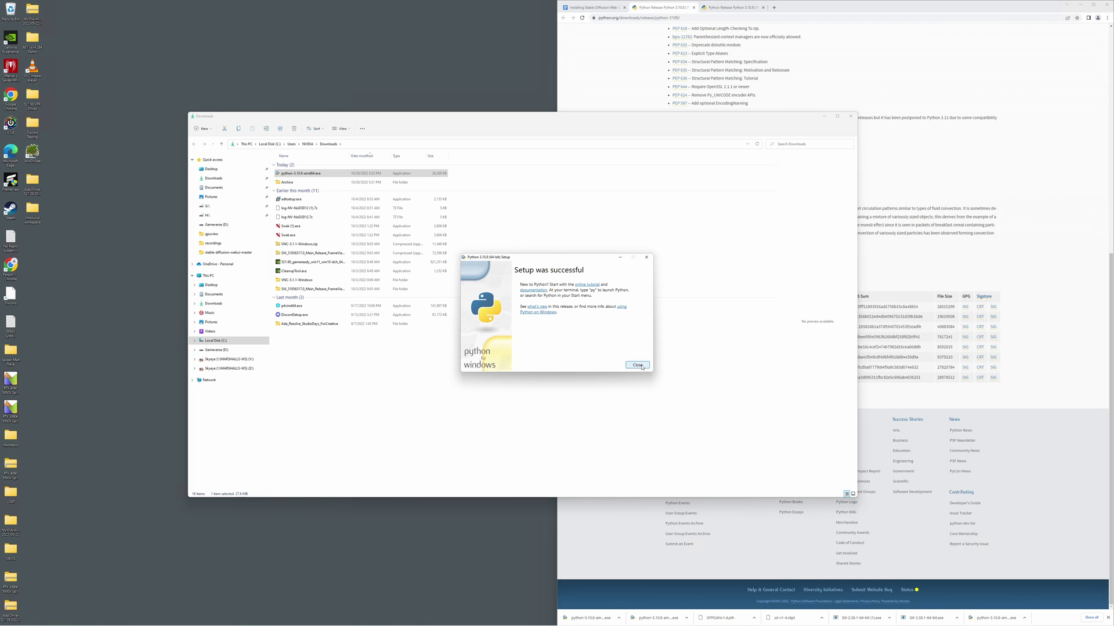
pyautogui.click(638, 365)
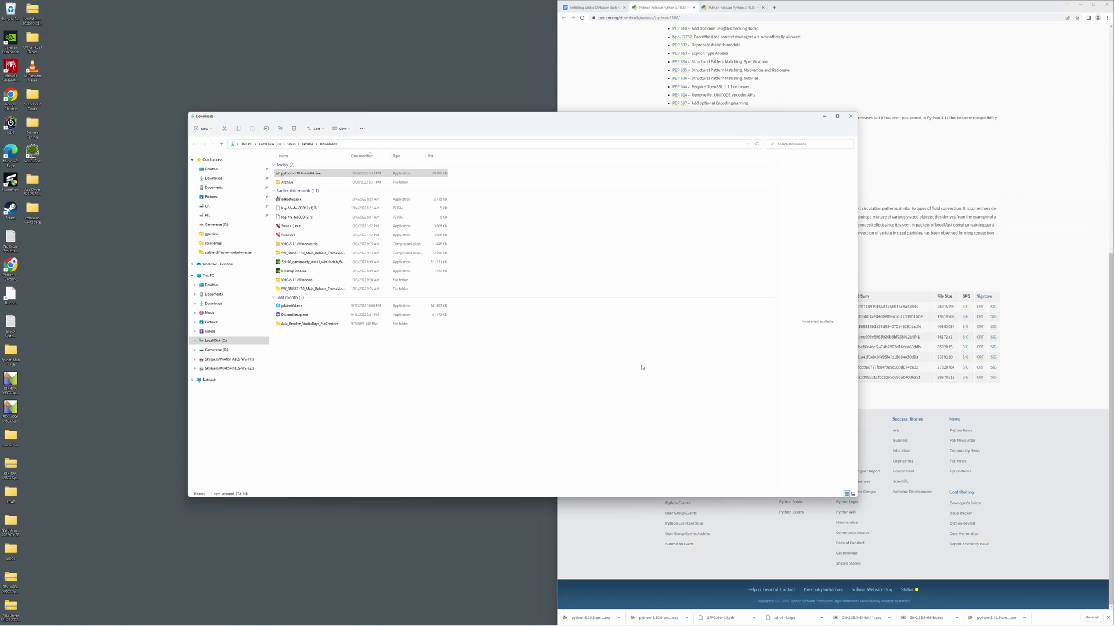
# Step: Download the latest 64-bit Git for Windows installer through the guide's Git link and select it in the Downloads folder
pyautogui.click(601, 11)
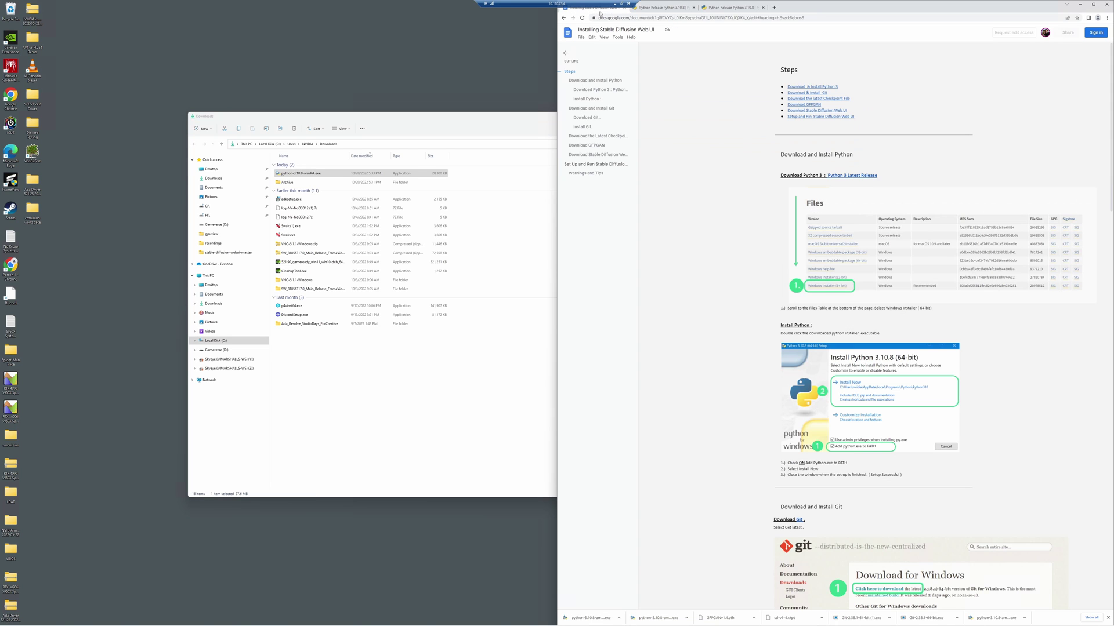
pyautogui.scroll(-3, 809, 368)
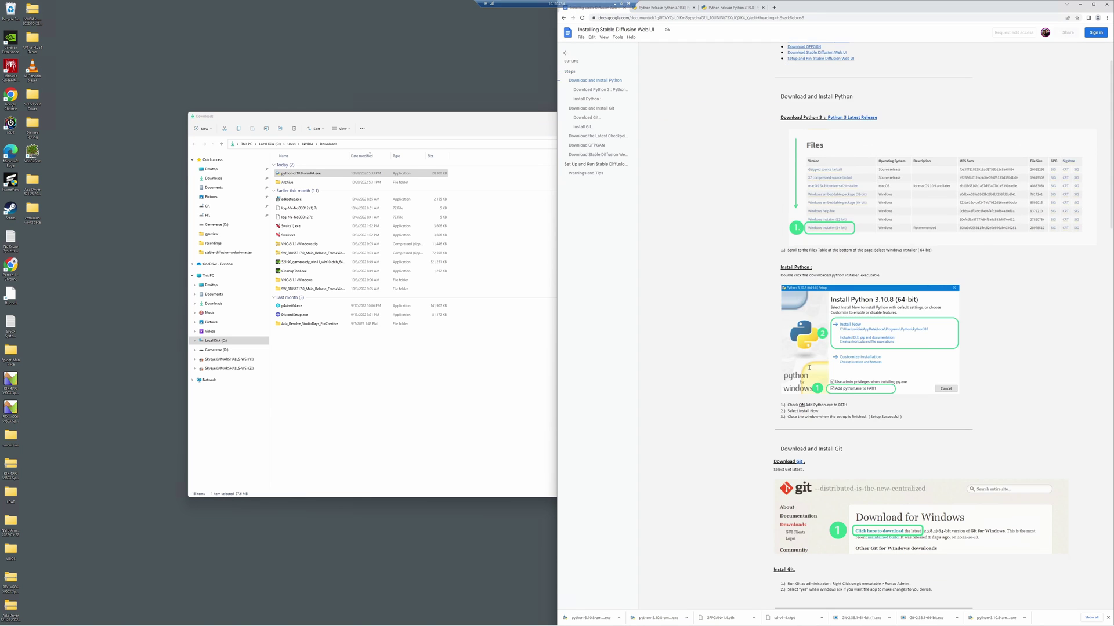
pyautogui.scroll(-1, 810, 367)
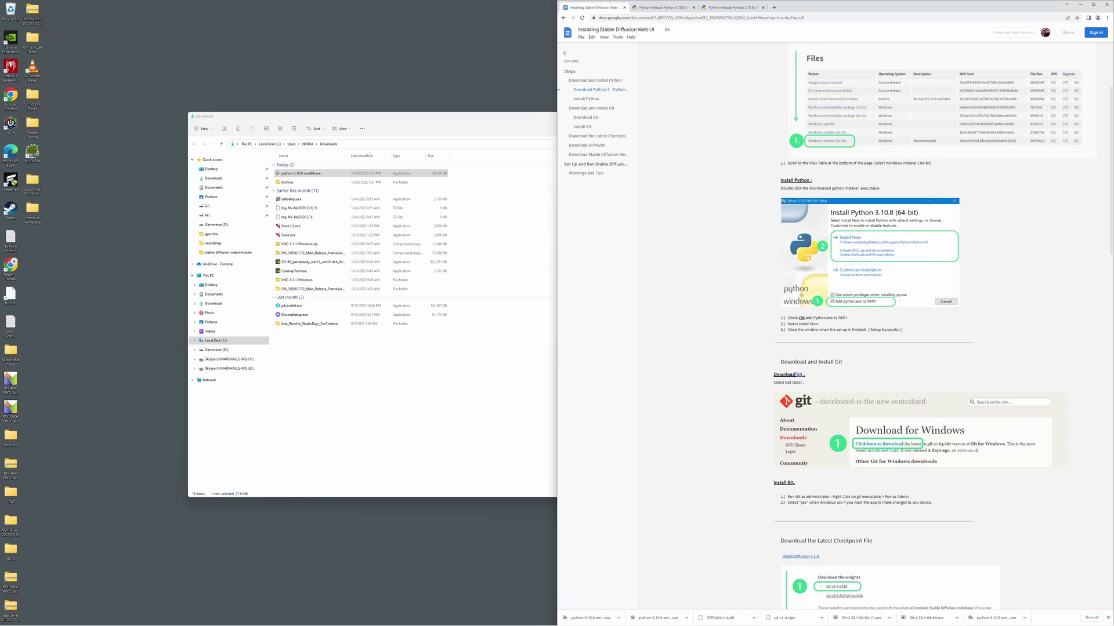
pyautogui.click(799, 374)
pyautogui.click(816, 384)
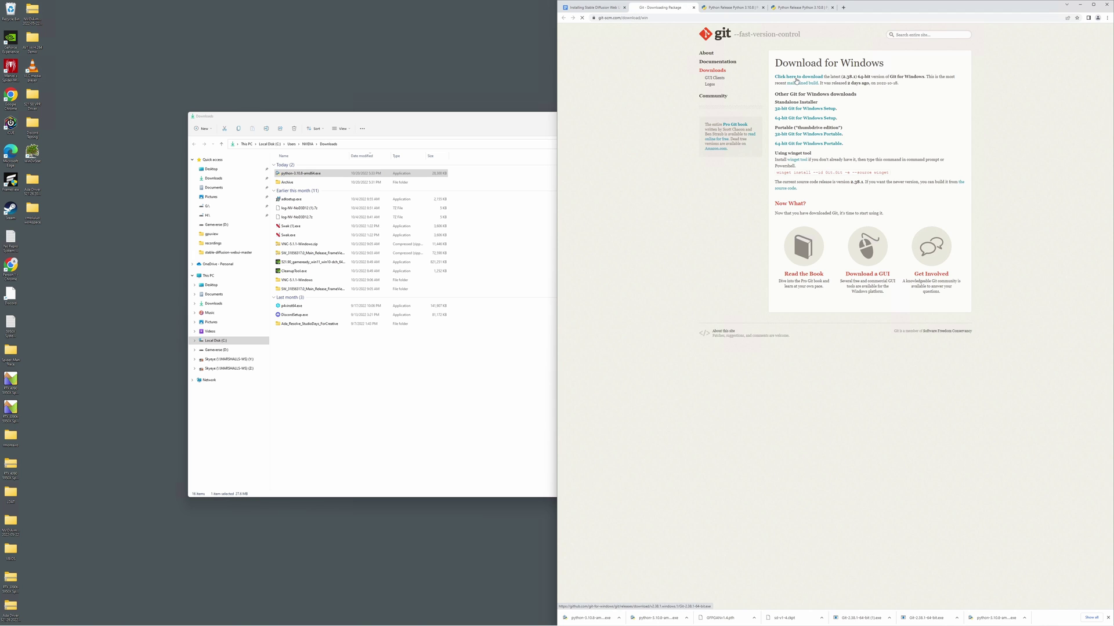
pyautogui.click(205, 148)
pyautogui.click(320, 173)
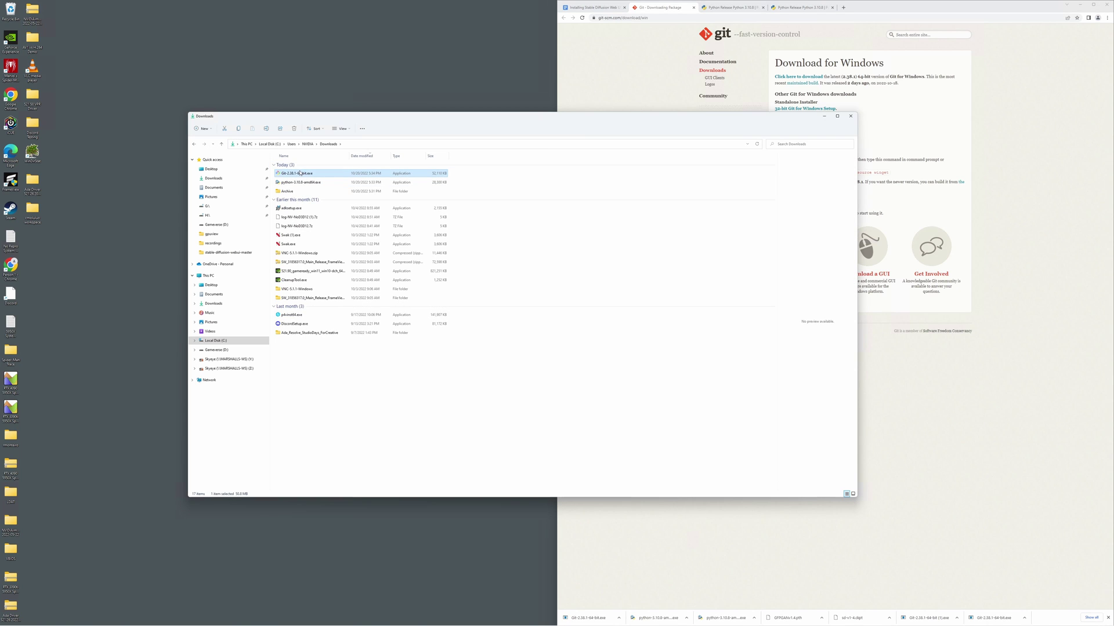
# Step: Run the downloaded Git 2.38.1 installer as administrator and allow it to make changes to the device
pyautogui.rightClick(301, 174)
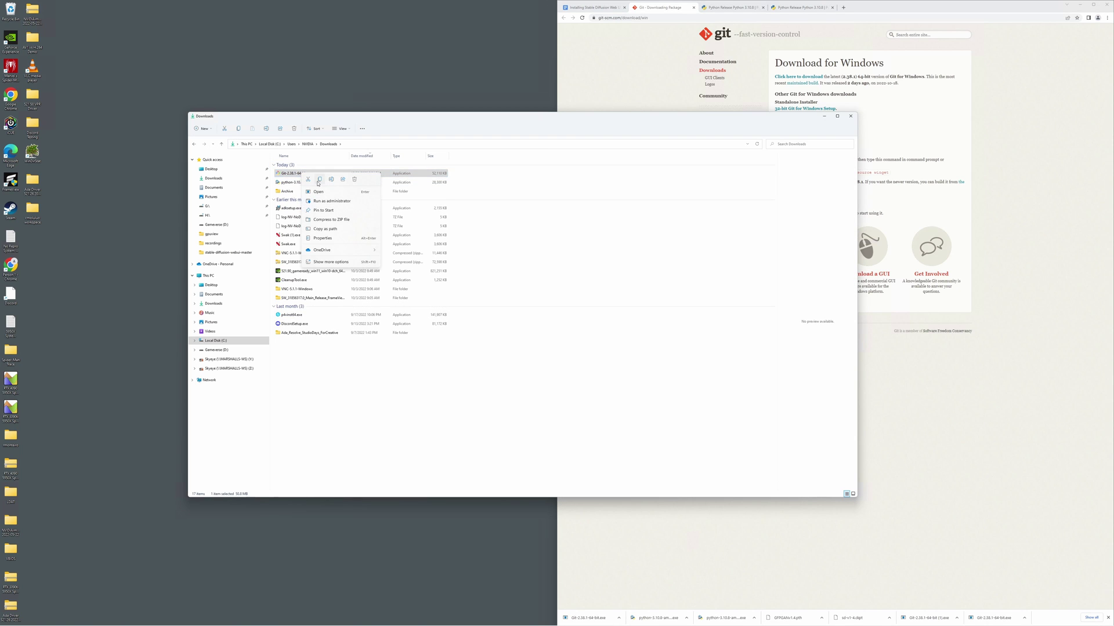
pyautogui.click(326, 202)
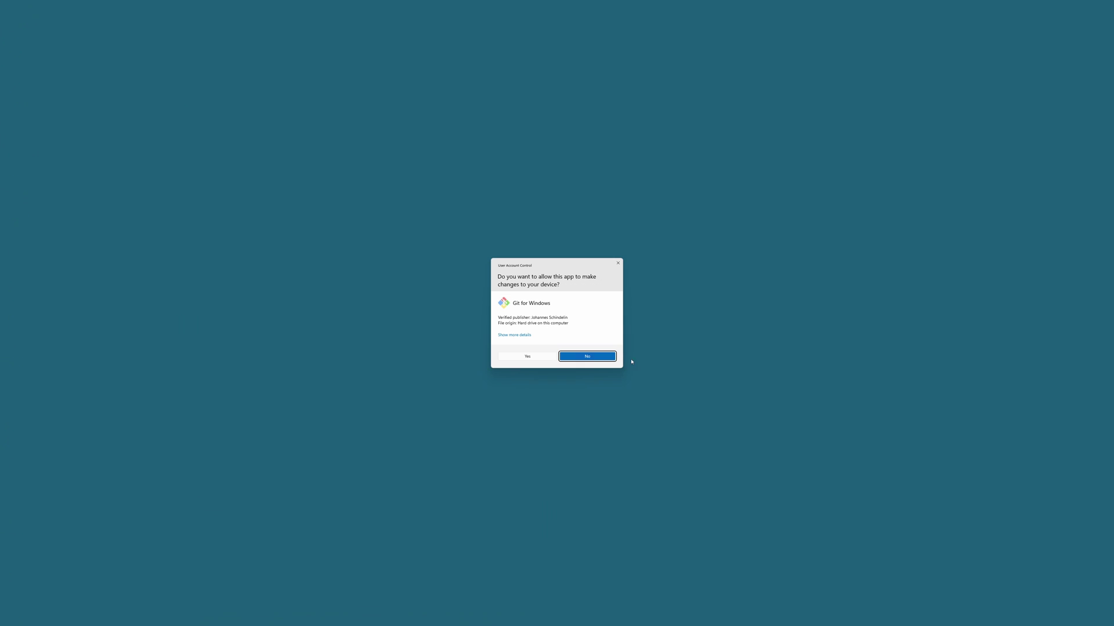
pyautogui.click(532, 357)
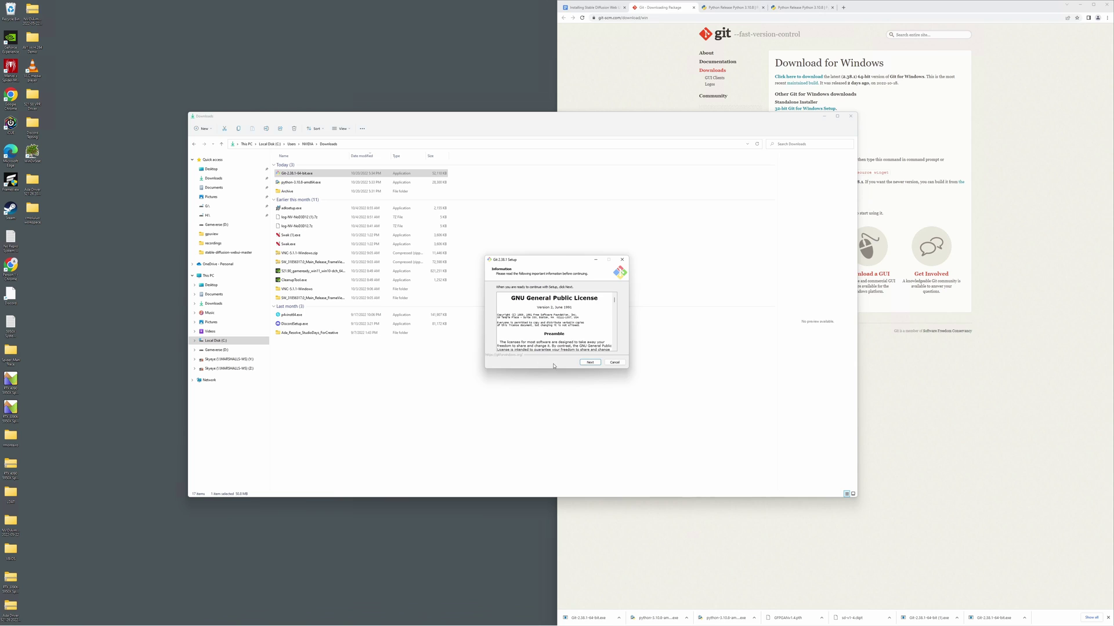
# Step: Accept the Git license and install into the existing C:\Program Files\Git folder
pyautogui.click(588, 363)
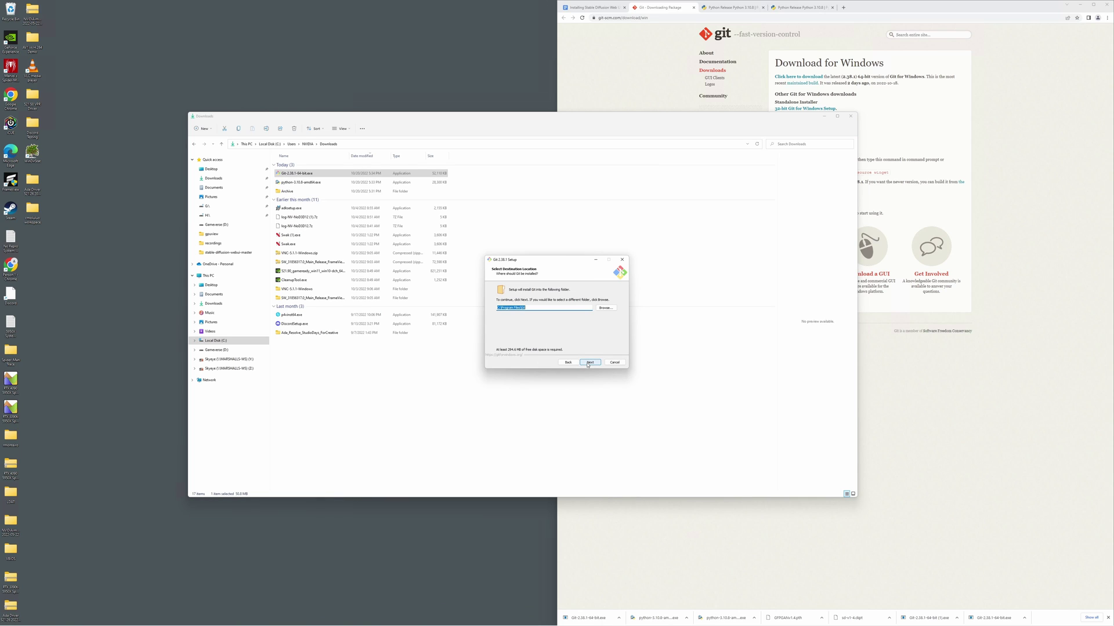
pyautogui.click(589, 362)
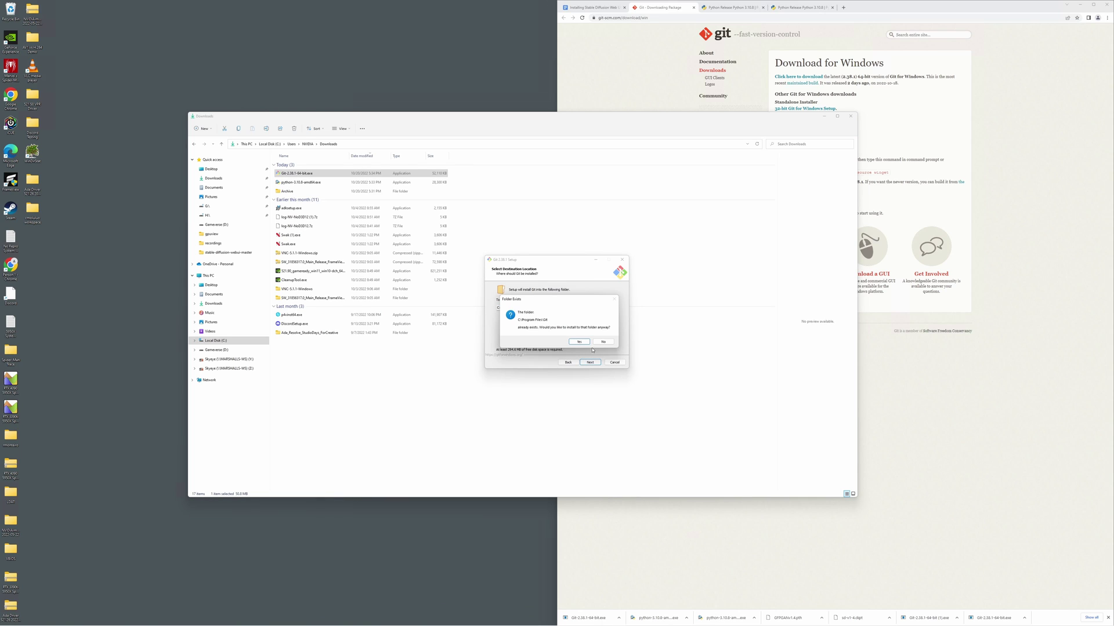
pyautogui.click(579, 342)
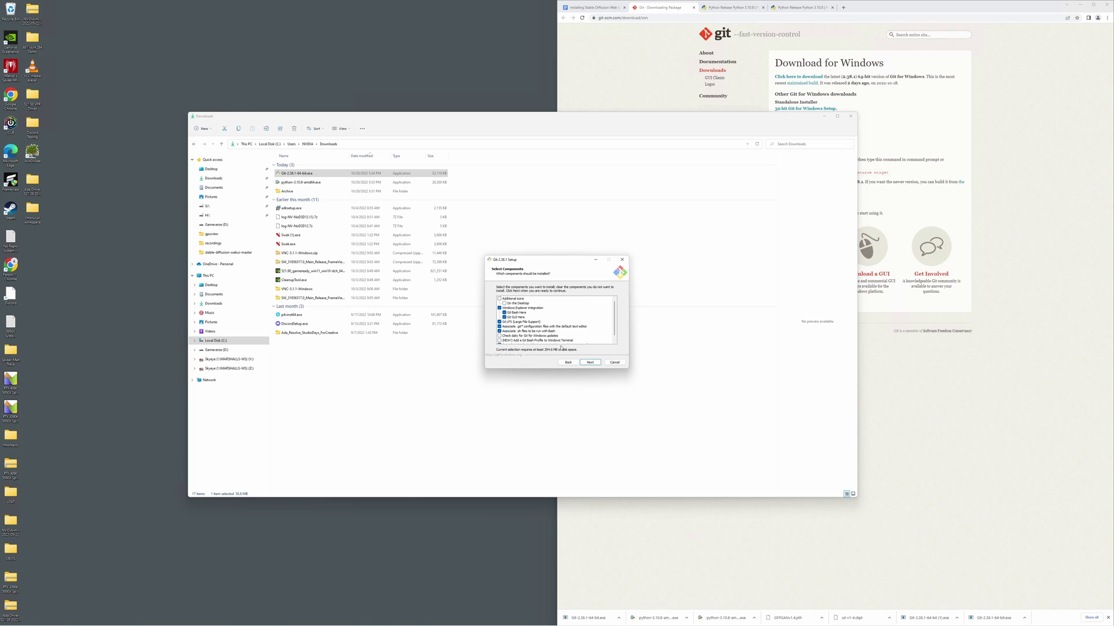
# Step: Install Git with the default options on all remaining setup pages and finish without viewing the release notes
pyautogui.click(589, 362)
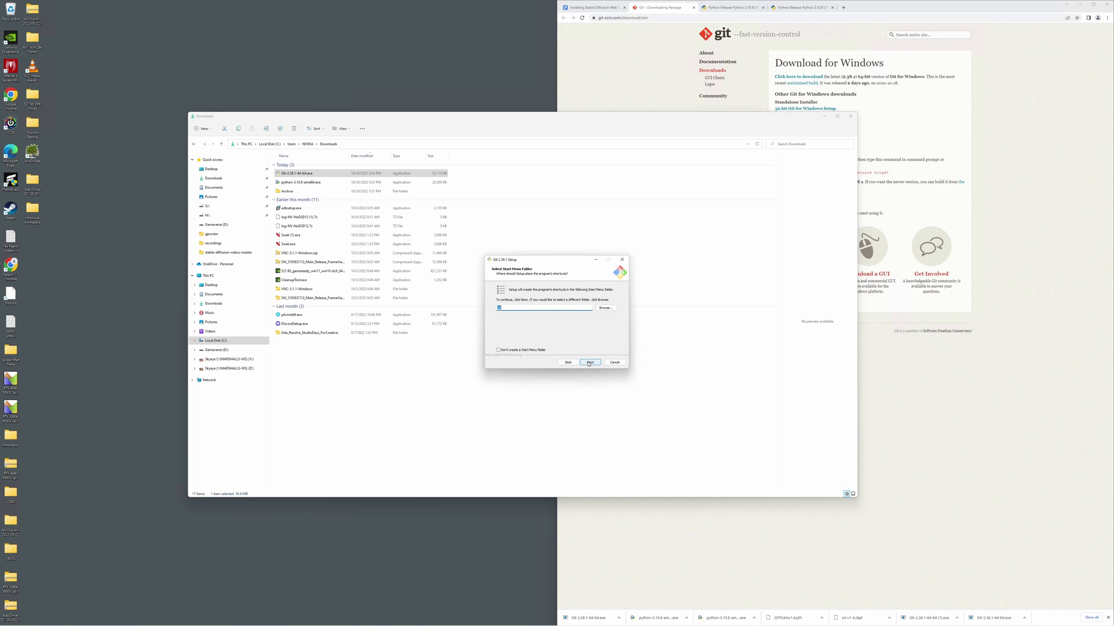
pyautogui.click(589, 362)
pyautogui.click(589, 362)
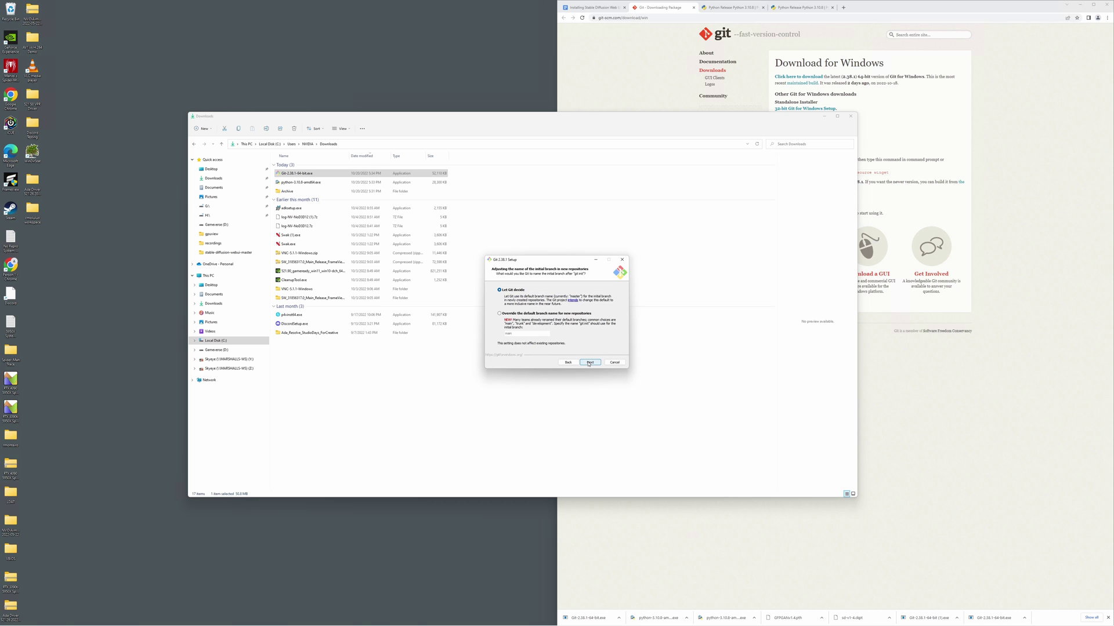
pyautogui.click(589, 363)
pyautogui.click(589, 362)
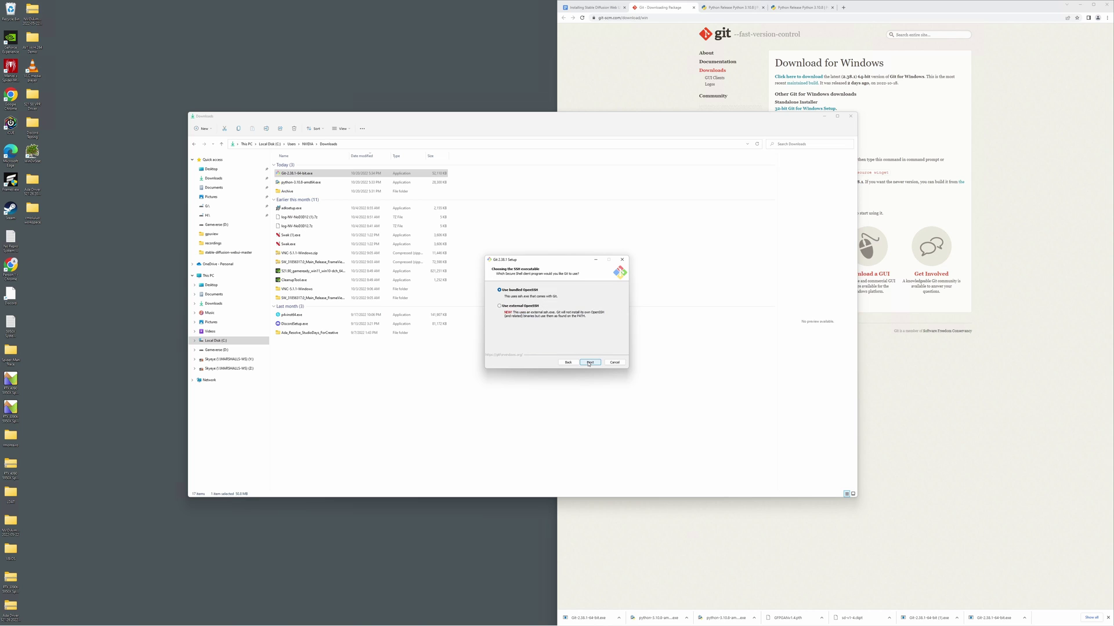
pyautogui.click(588, 362)
pyautogui.click(588, 363)
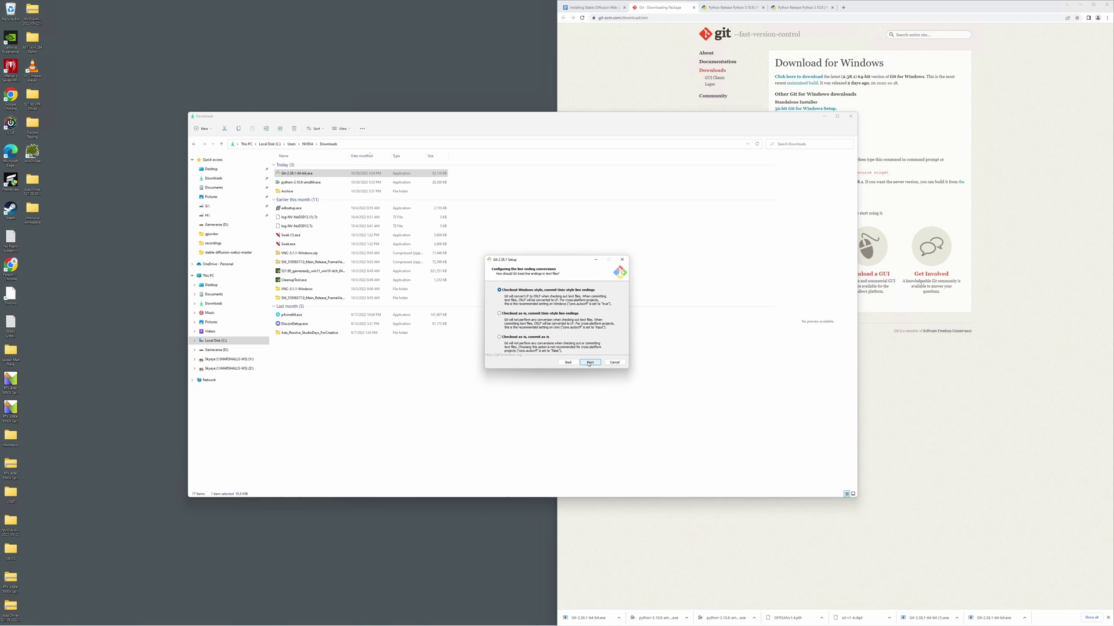
pyautogui.click(589, 362)
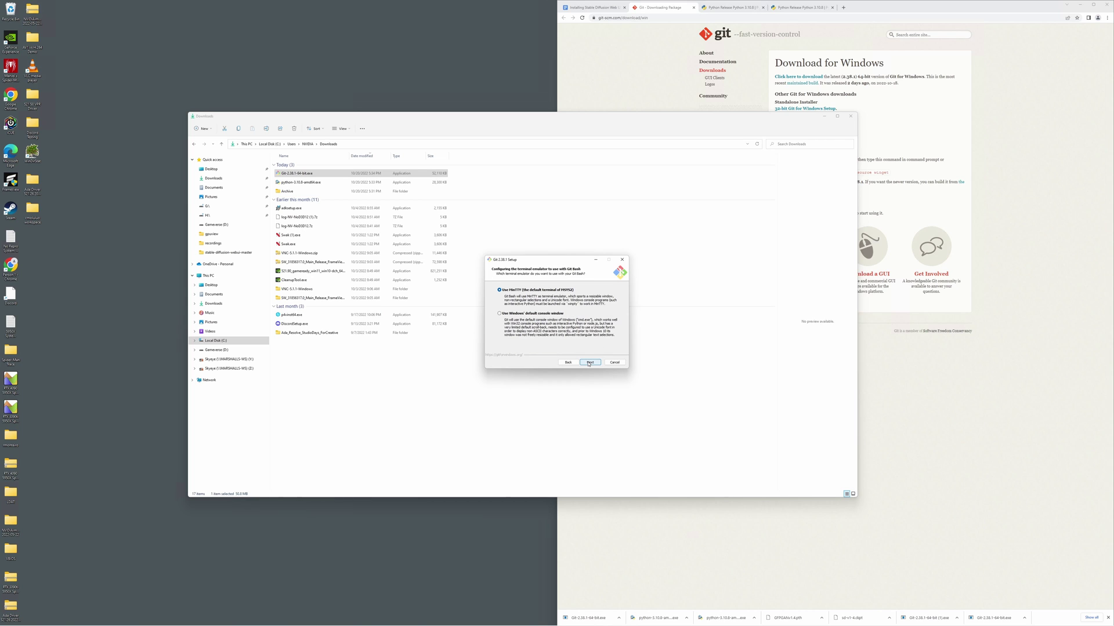
pyautogui.click(589, 363)
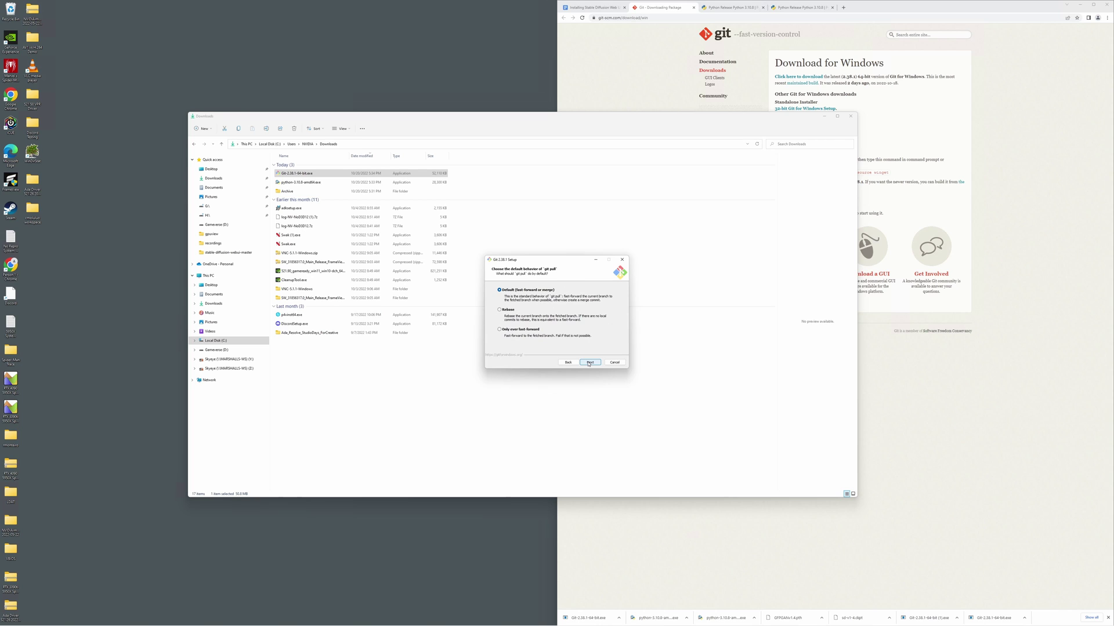
pyautogui.click(589, 362)
pyautogui.click(589, 363)
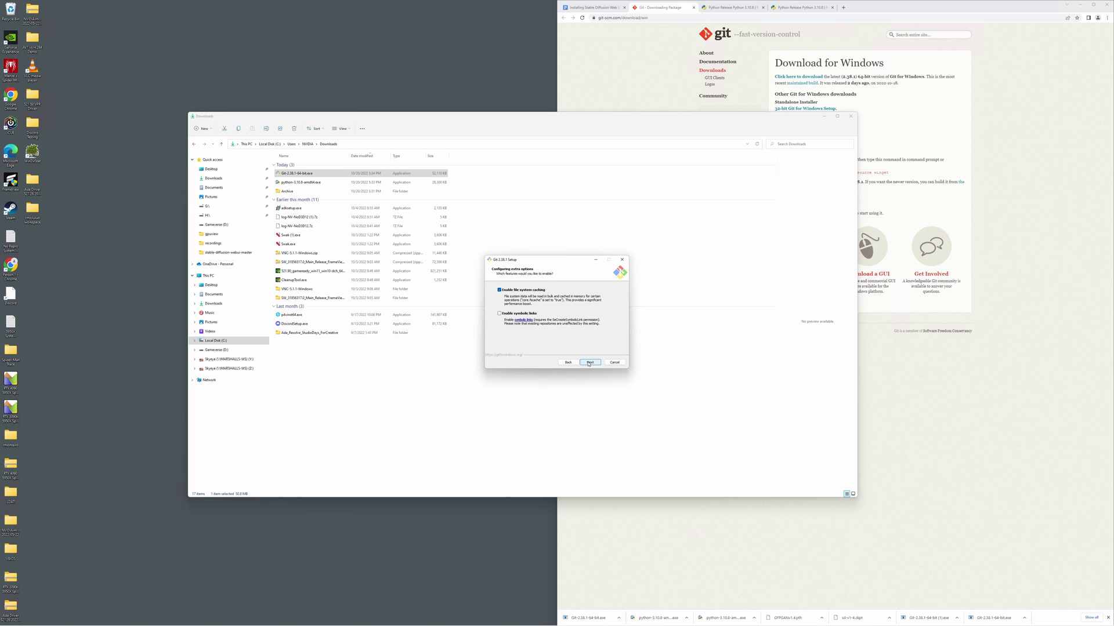
pyautogui.click(589, 362)
pyautogui.click(588, 363)
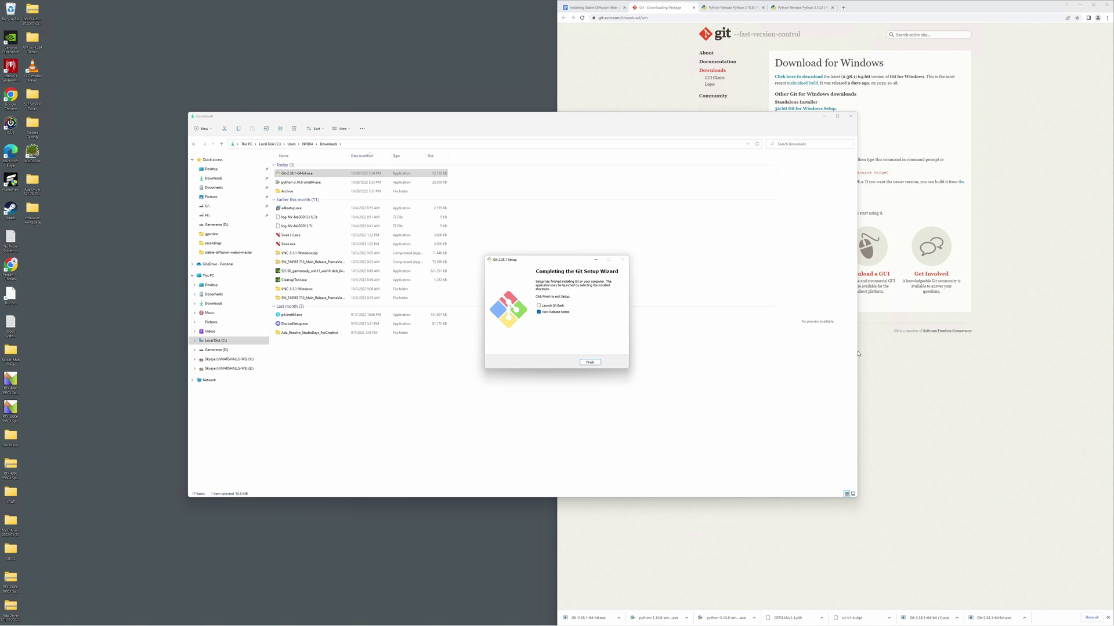
pyautogui.click(541, 312)
pyautogui.click(590, 363)
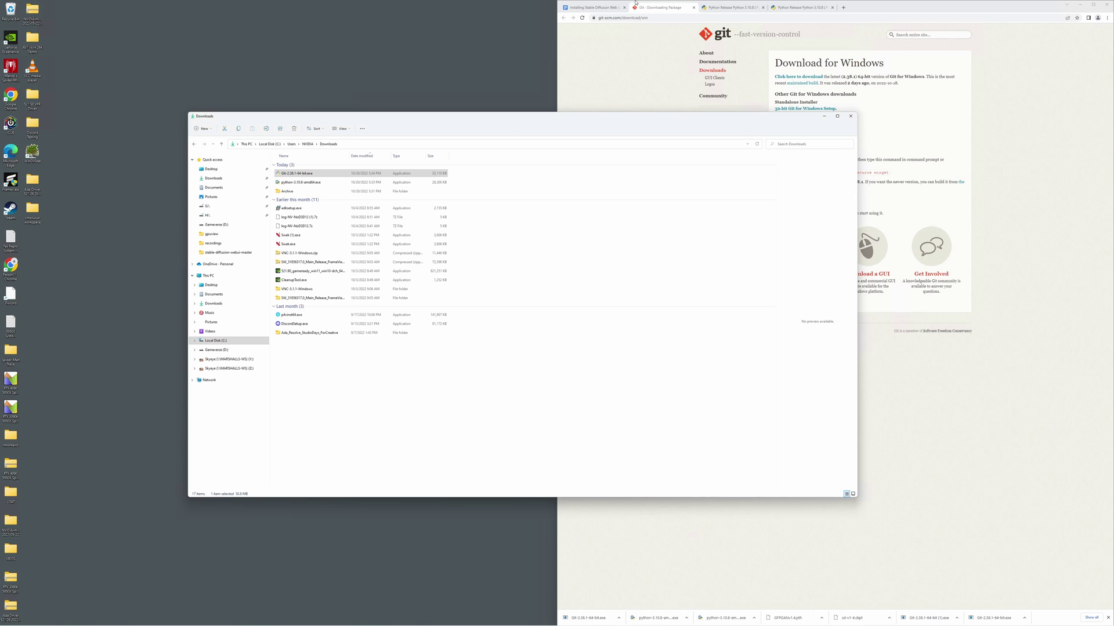
# Step: Open the Stable Diffusion v1.4 page on Hugging Face from the guide and download the sd-v1-4.ckpt checkpoint
pyautogui.click(606, 9)
pyautogui.scroll(-3, 796, 441)
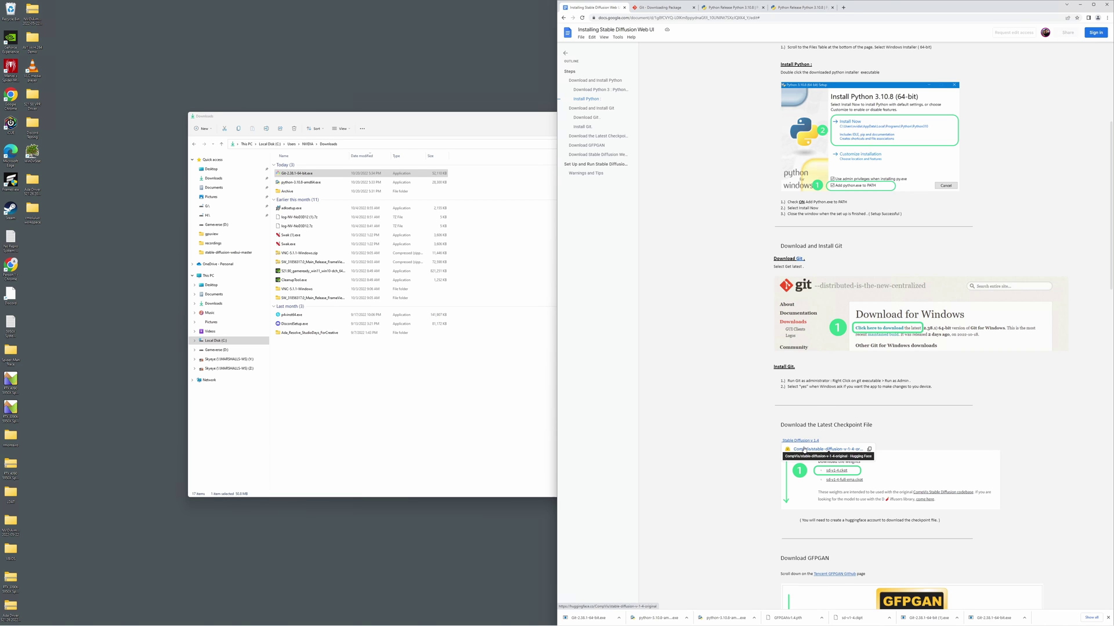
pyautogui.click(803, 450)
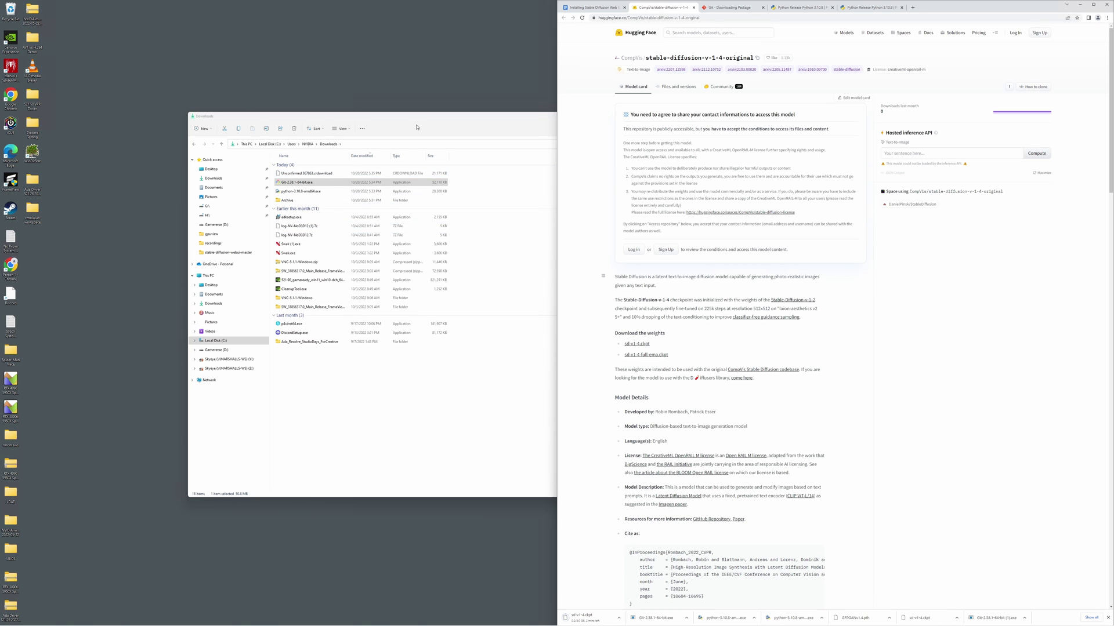
# Step: Return to the installation guide and open the Tencent GFPGAN GitHub page from its Download GFPGAN section
pyautogui.click(600, 8)
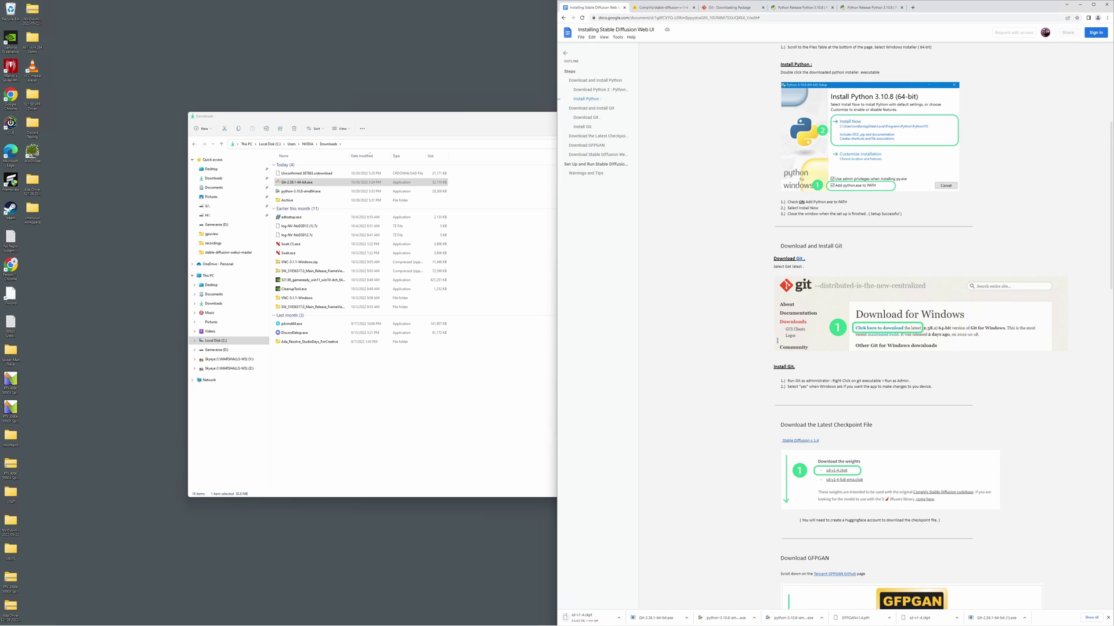
pyautogui.scroll(-3, 777, 342)
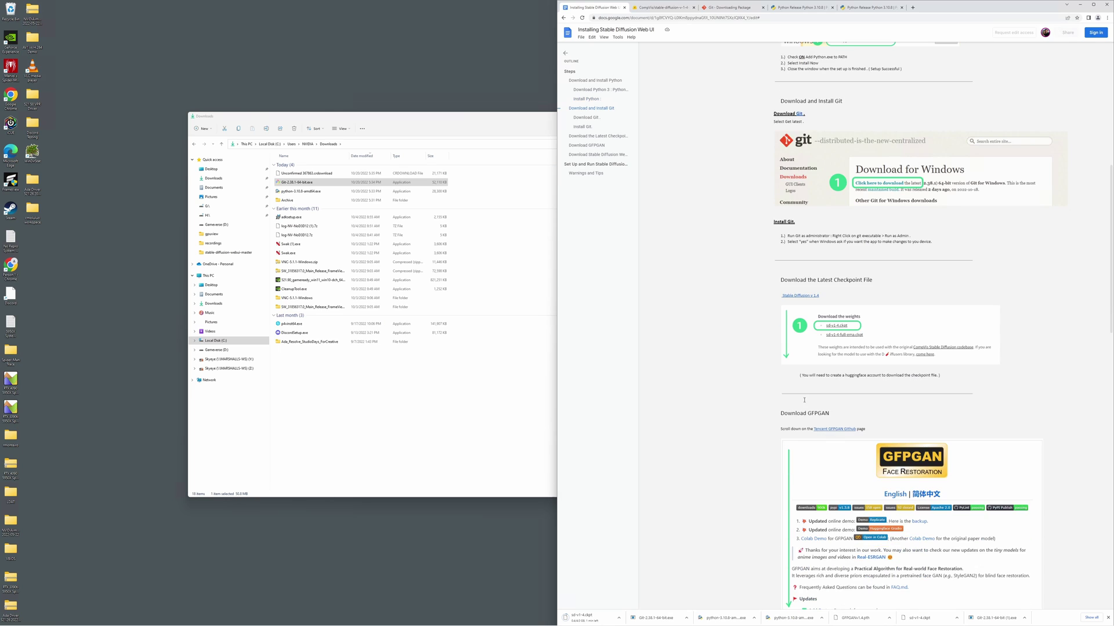
pyautogui.click(823, 429)
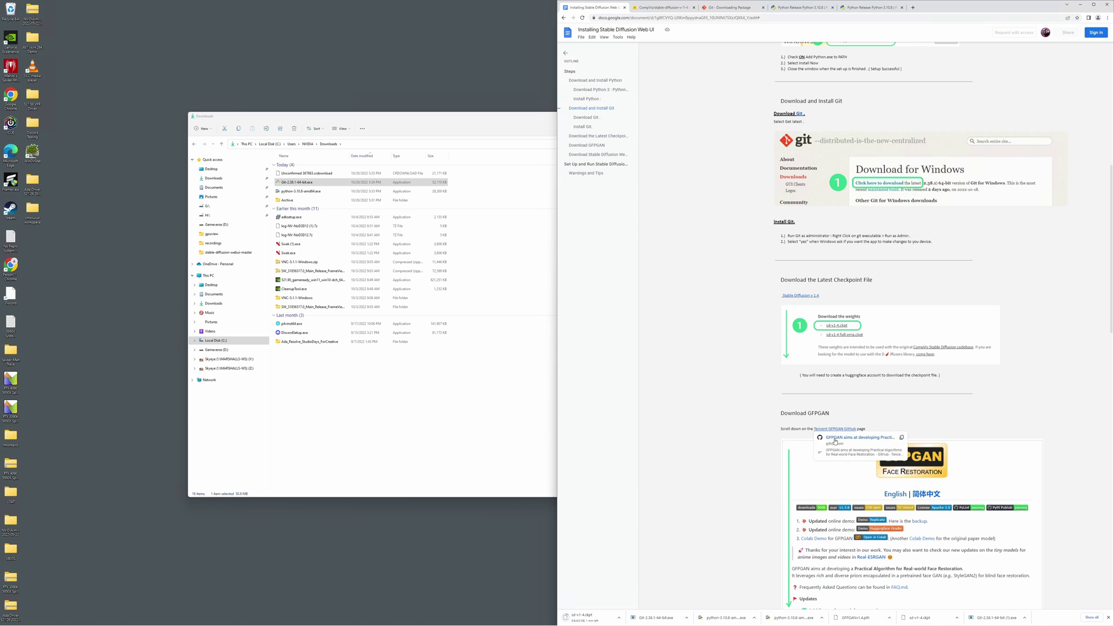
pyautogui.click(835, 441)
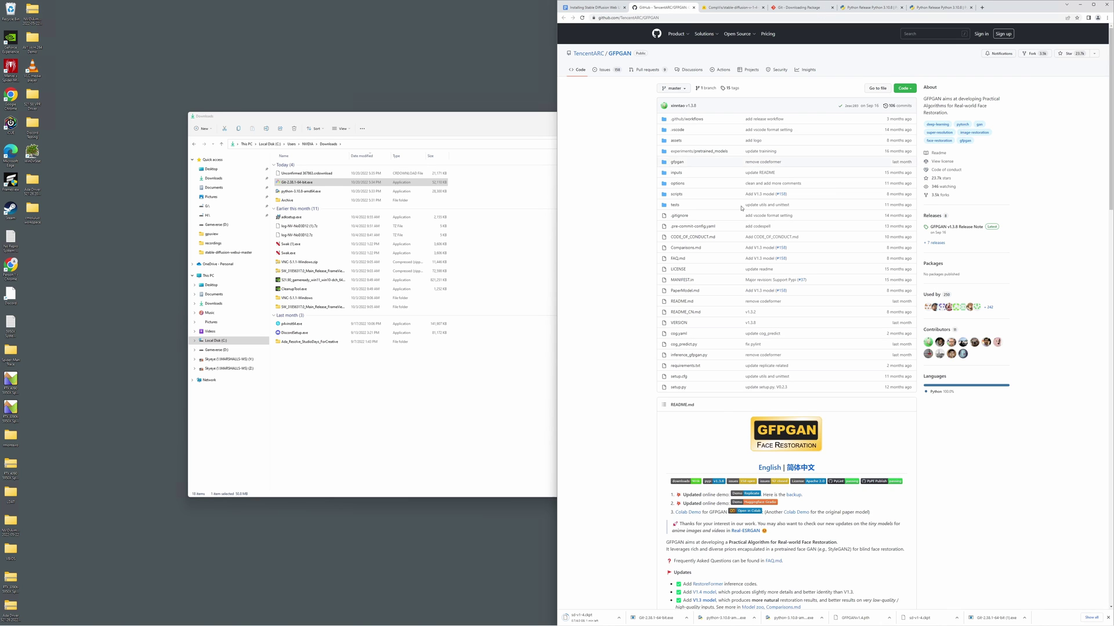
# Step: Download the GFPGAN V1.4 model from the Updates list in the repository's README
pyautogui.scroll(-2, 776, 271)
pyautogui.scroll(-3, 731, 337)
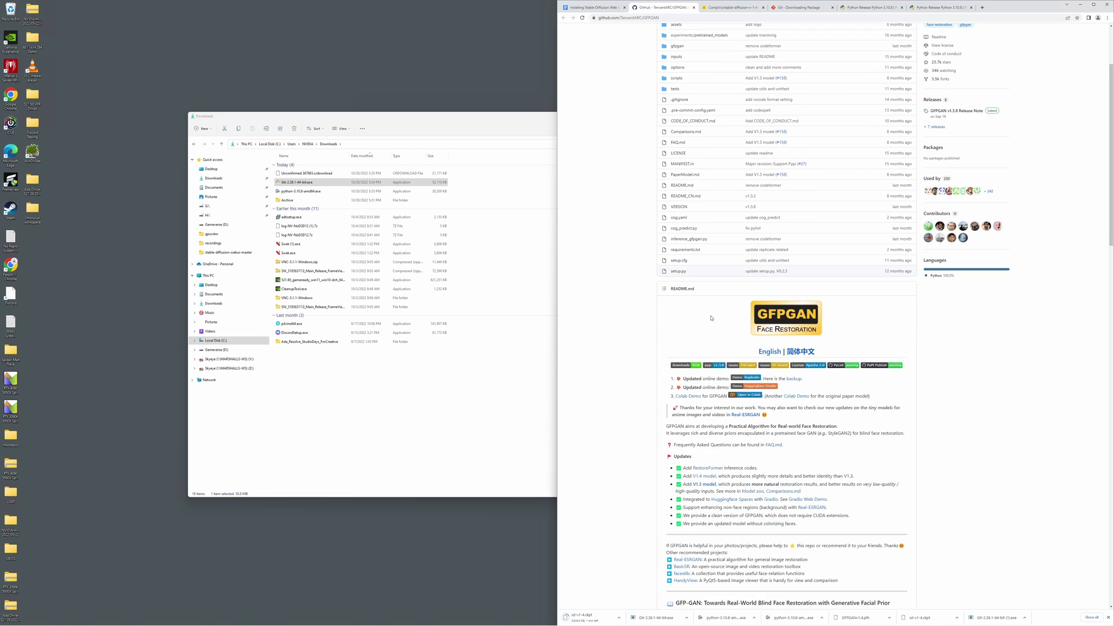
pyautogui.scroll(-1, 684, 298)
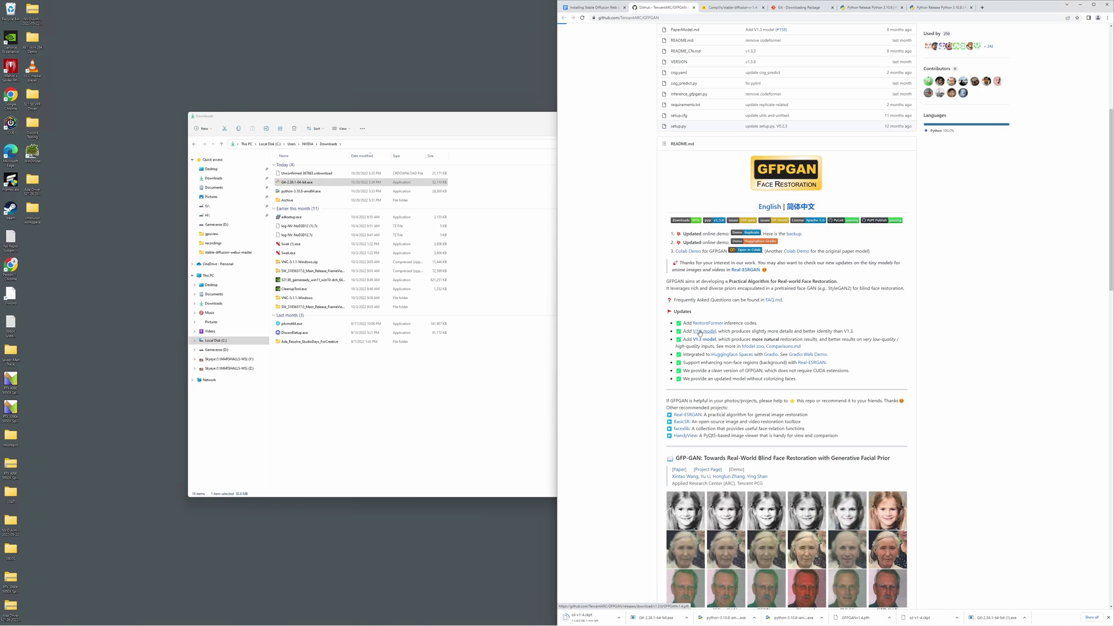
pyautogui.click(699, 333)
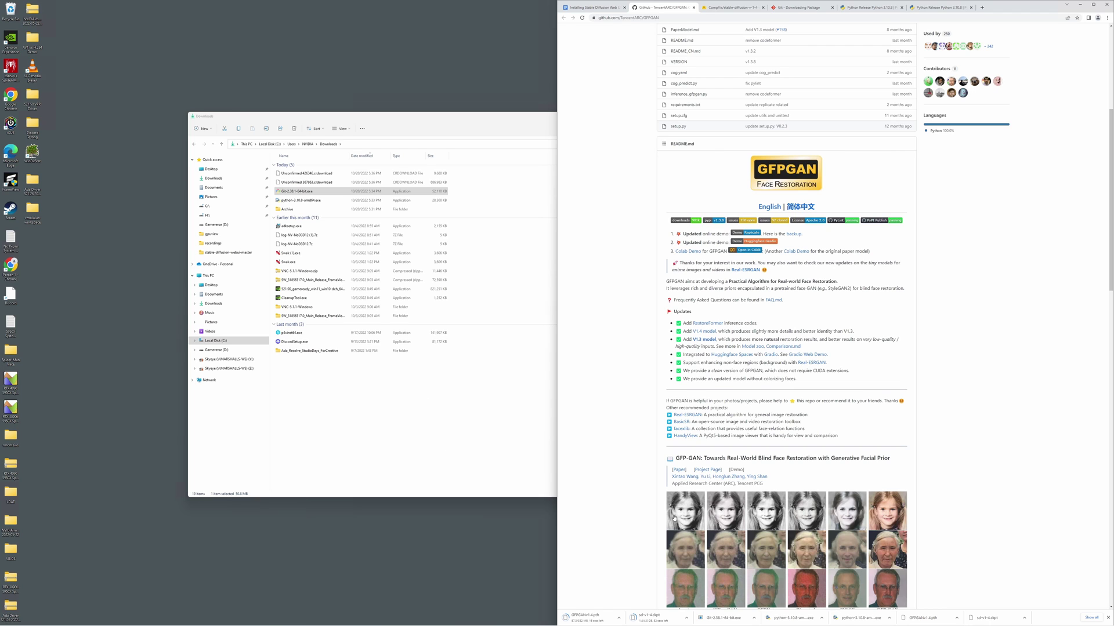
# Step: Return to the installation guide and open the Stable Diffusion Web UI repository linked in its Download Stable Diffusion Web UI section
pyautogui.click(580, 7)
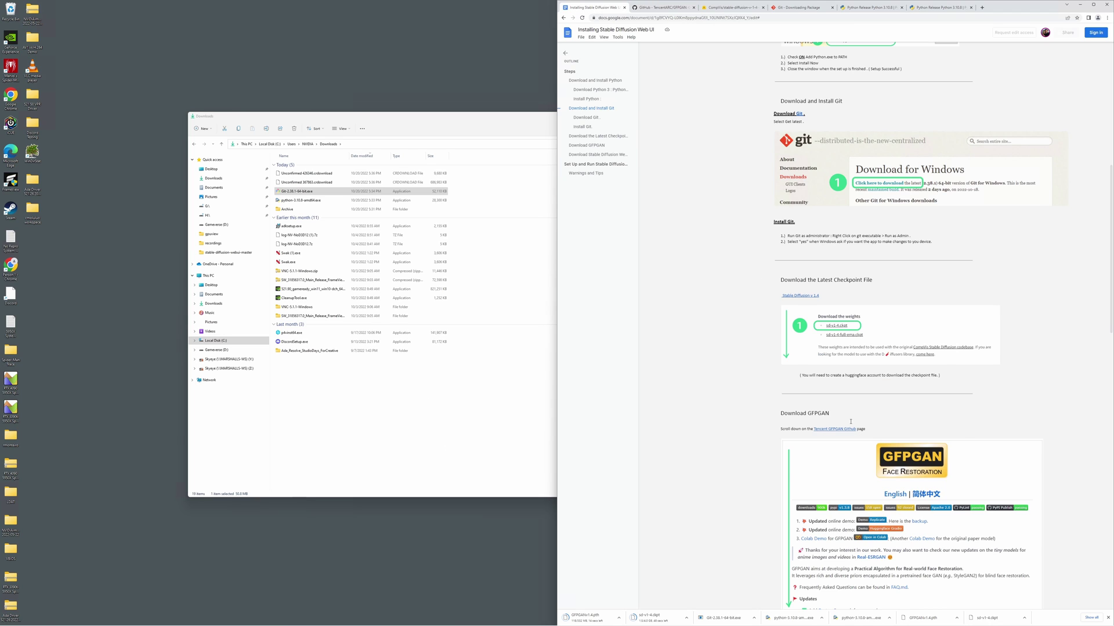
pyautogui.scroll(-2, 851, 422)
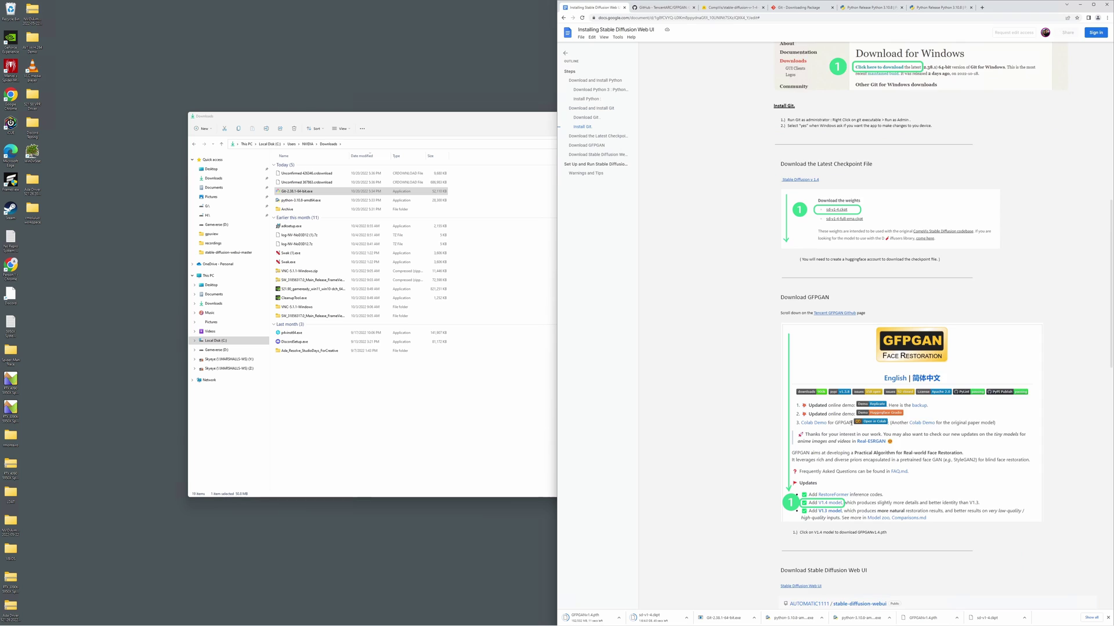
pyautogui.scroll(-4, 851, 423)
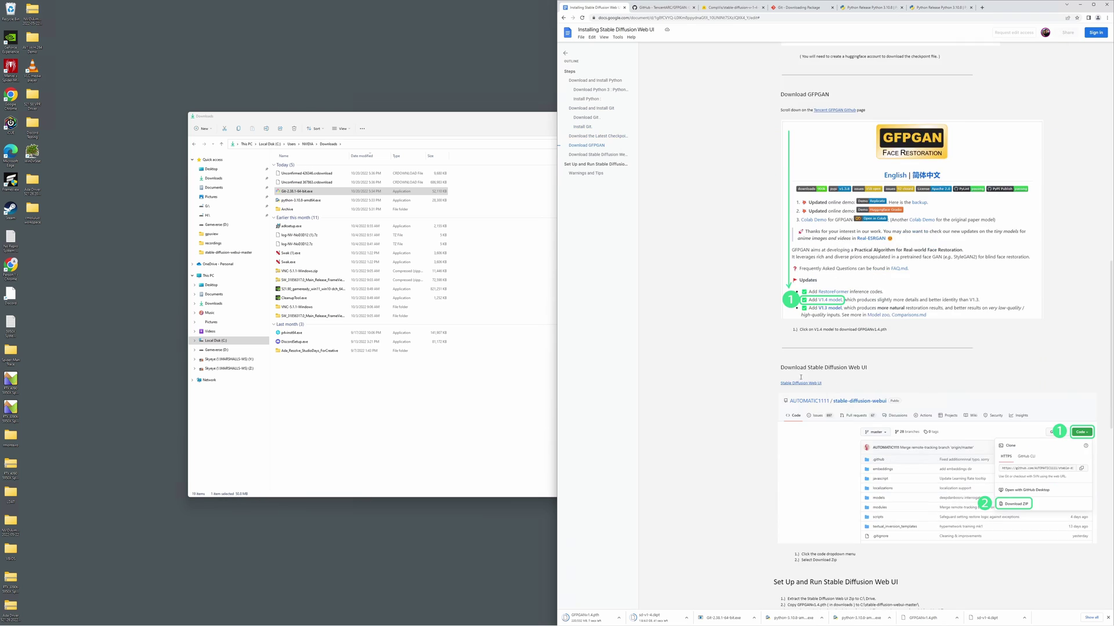
pyautogui.moveTo(800, 382)
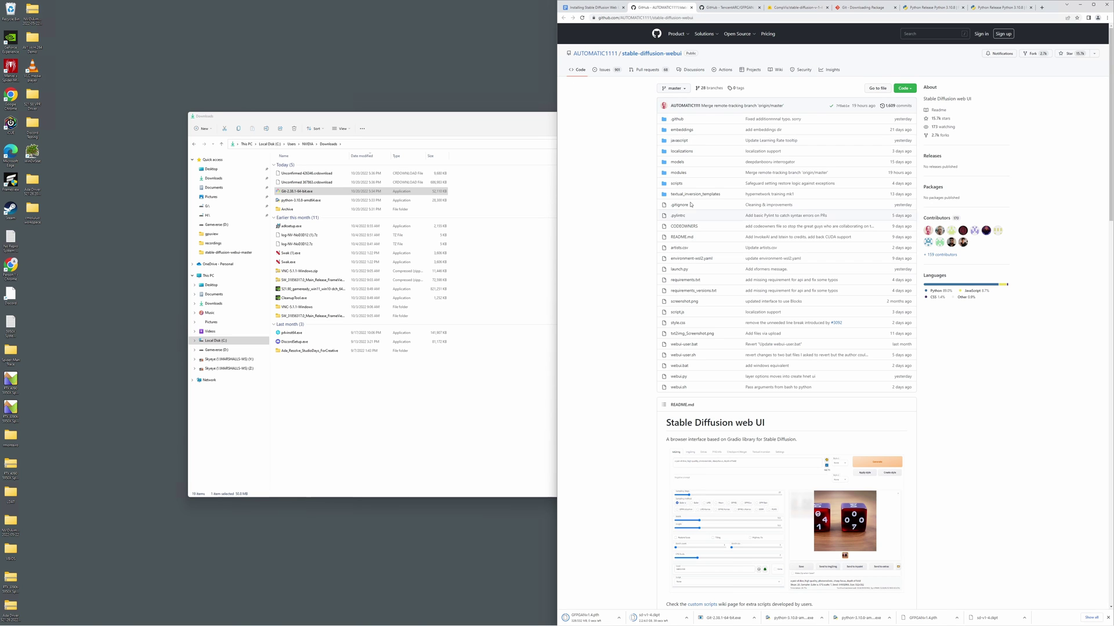
# Step: Download the AUTOMATIC1111 stable-diffusion-webui repository as a ZIP archive
pyautogui.scroll(-2, 760, 421)
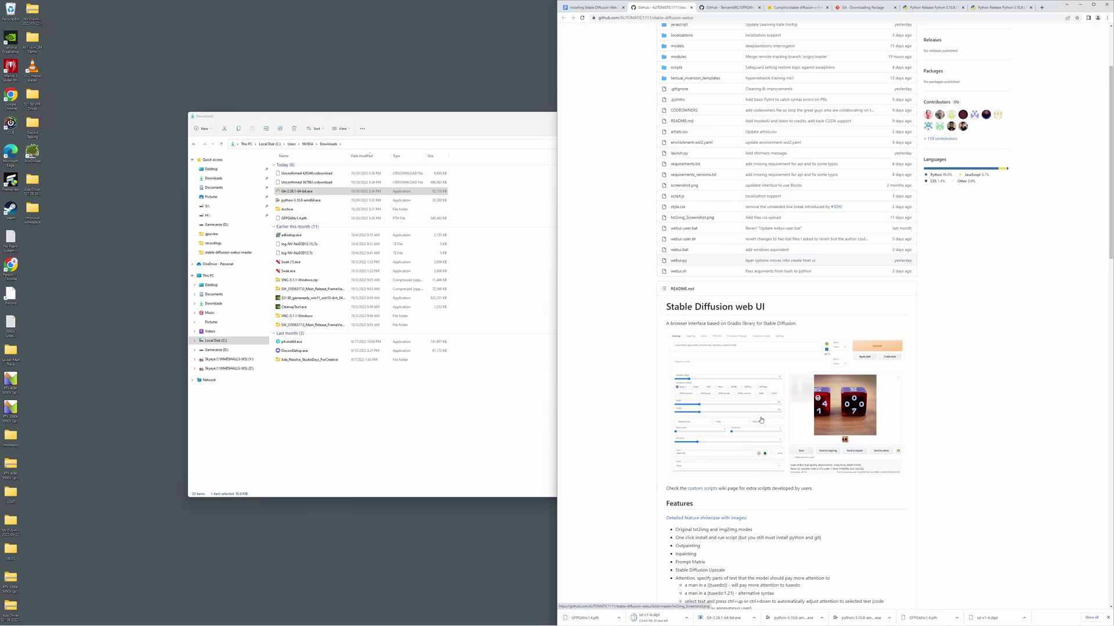
pyautogui.scroll(2, 766, 434)
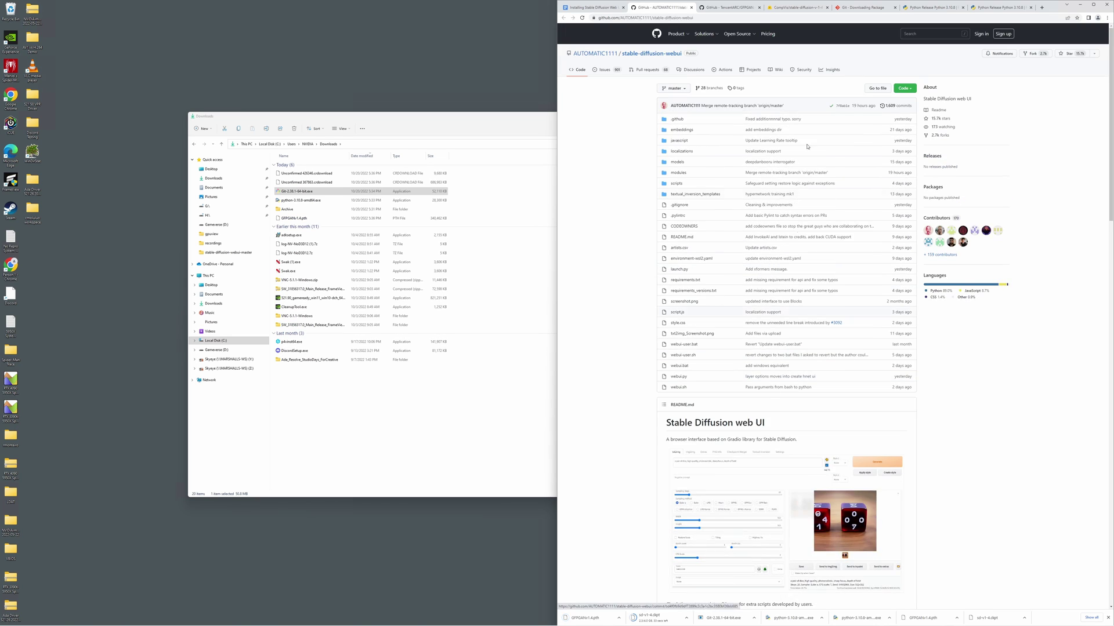
pyautogui.click(911, 89)
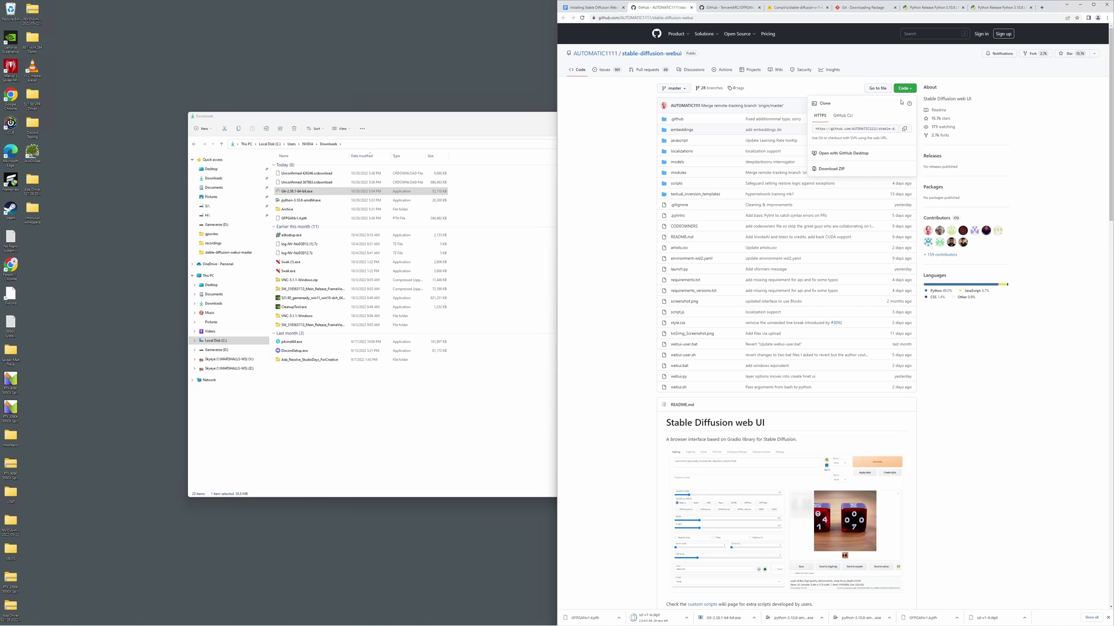
pyautogui.click(848, 170)
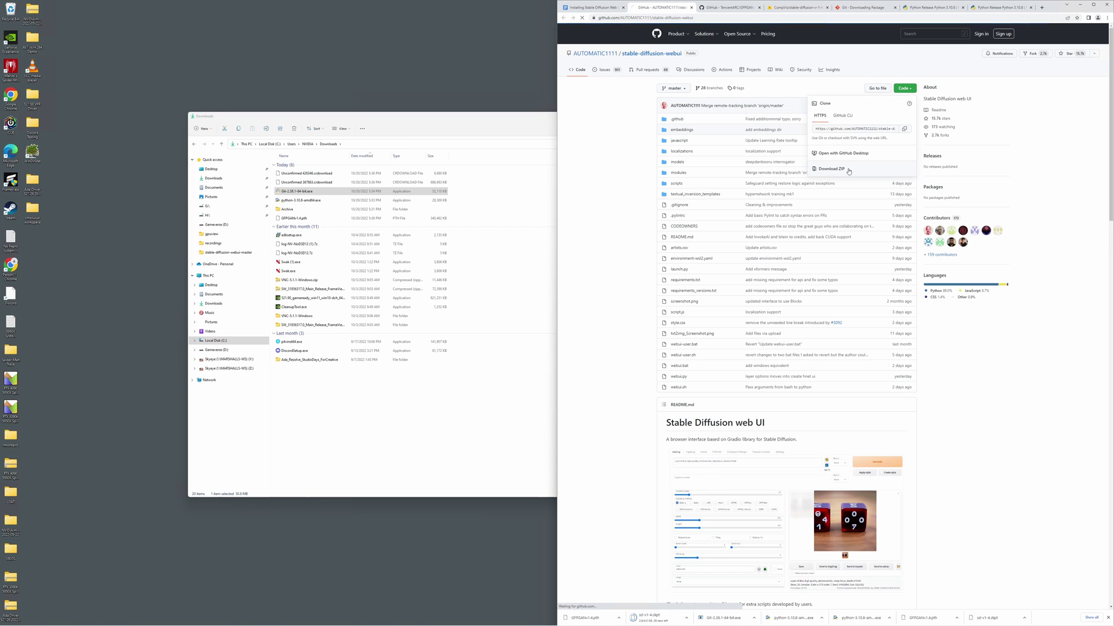
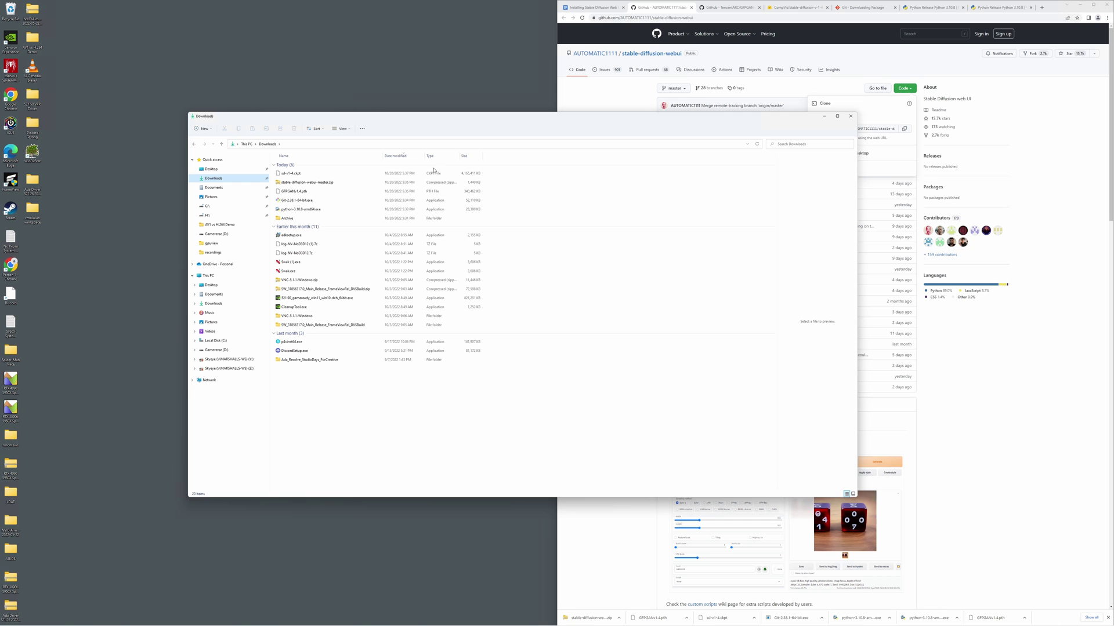
# Step: Following the guide's Set Up and Run section, extract stable-diffusion-webui-master.zip from Downloads to the root of Local Disk (C:)
pyautogui.click(581, 6)
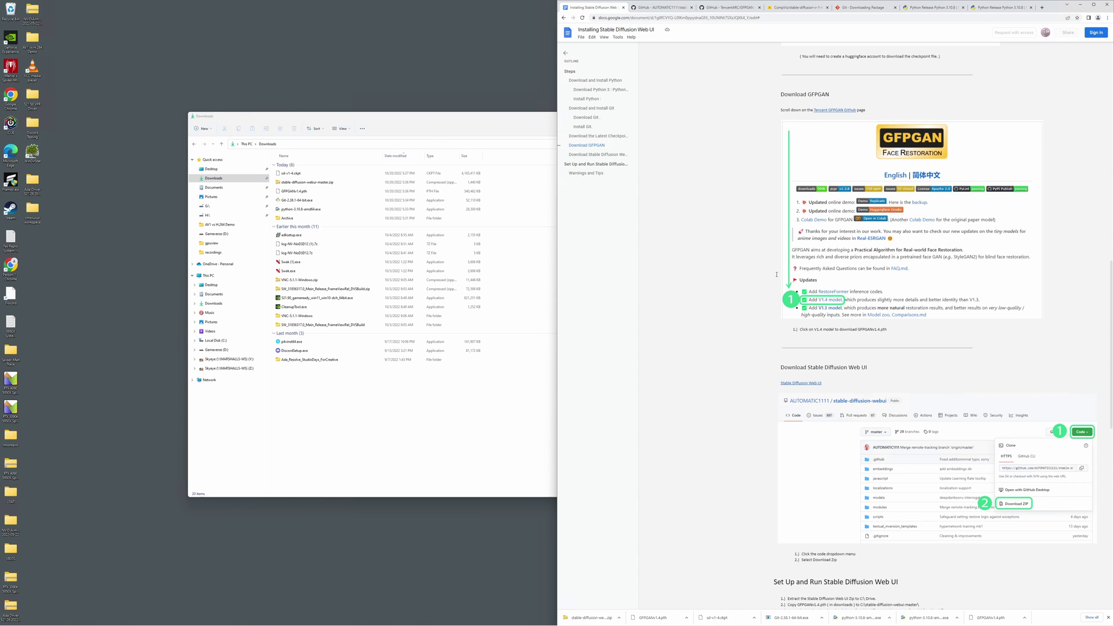
pyautogui.scroll(-4, 776, 274)
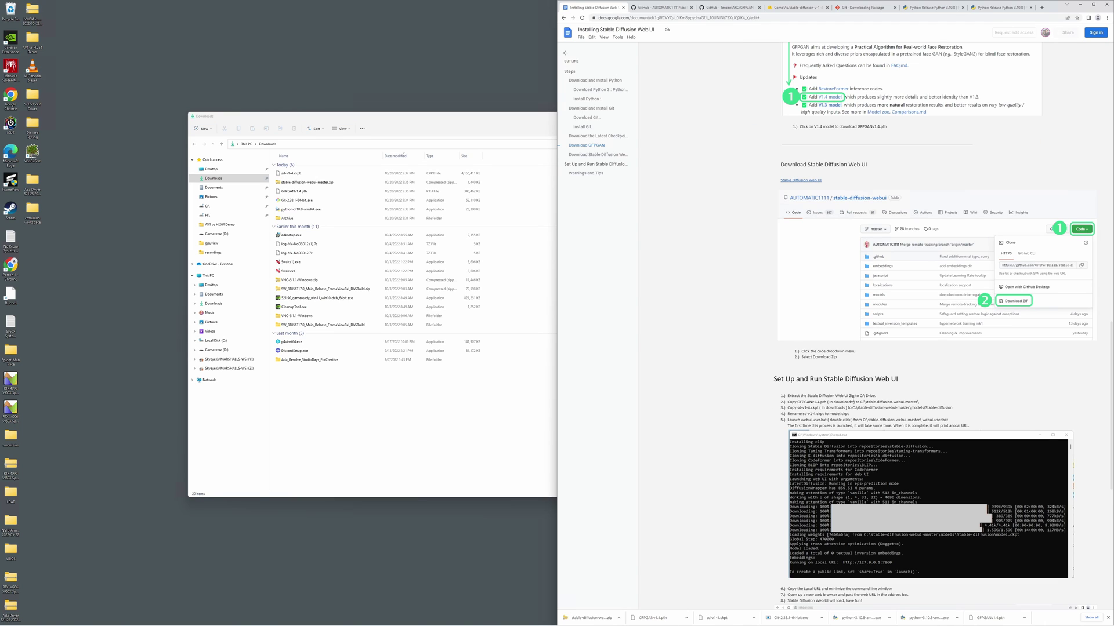
pyautogui.click(294, 183)
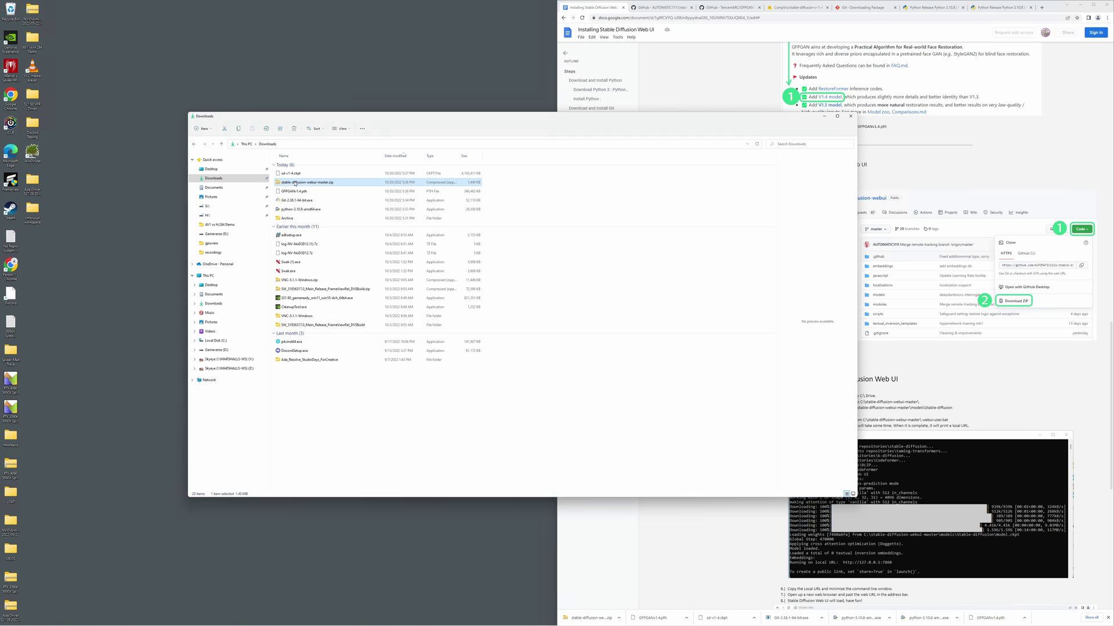
pyautogui.rightClick(295, 184)
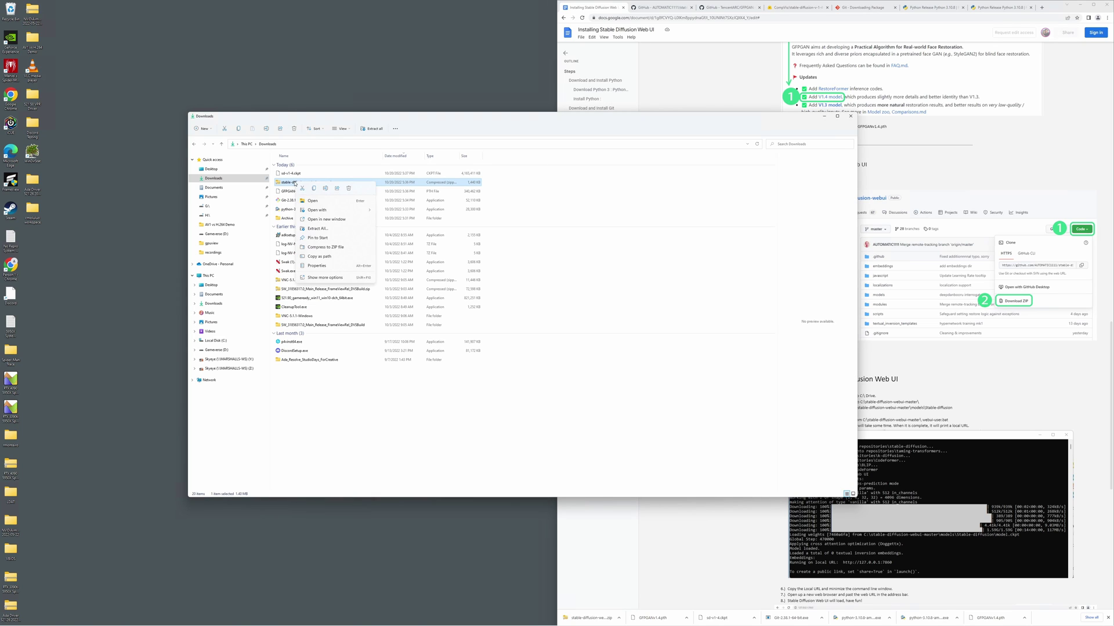
pyautogui.click(317, 229)
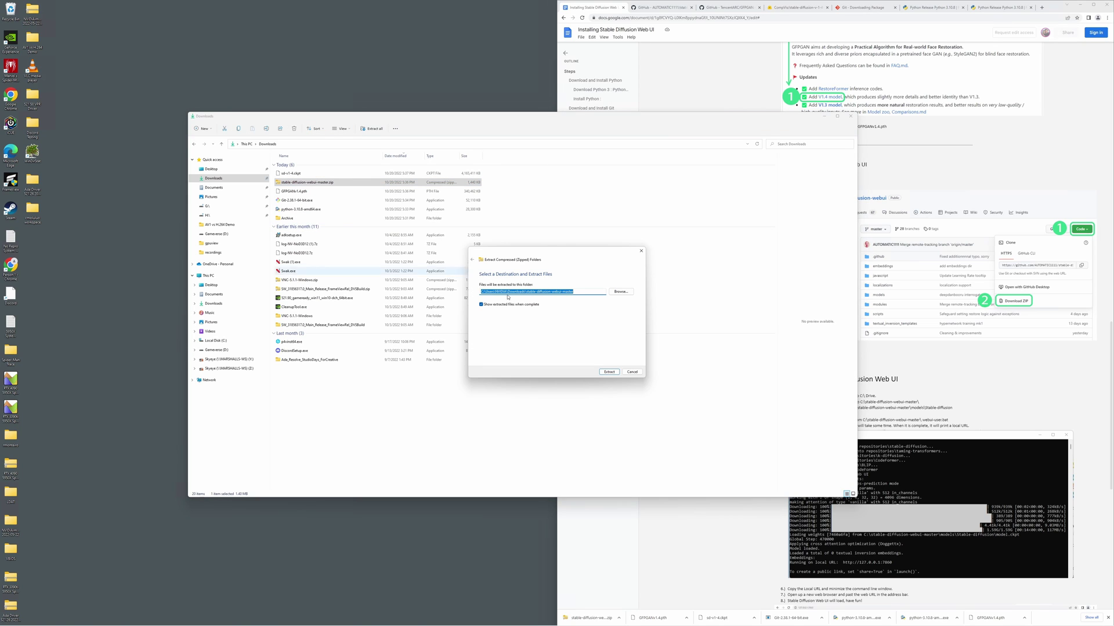
pyautogui.click(619, 291)
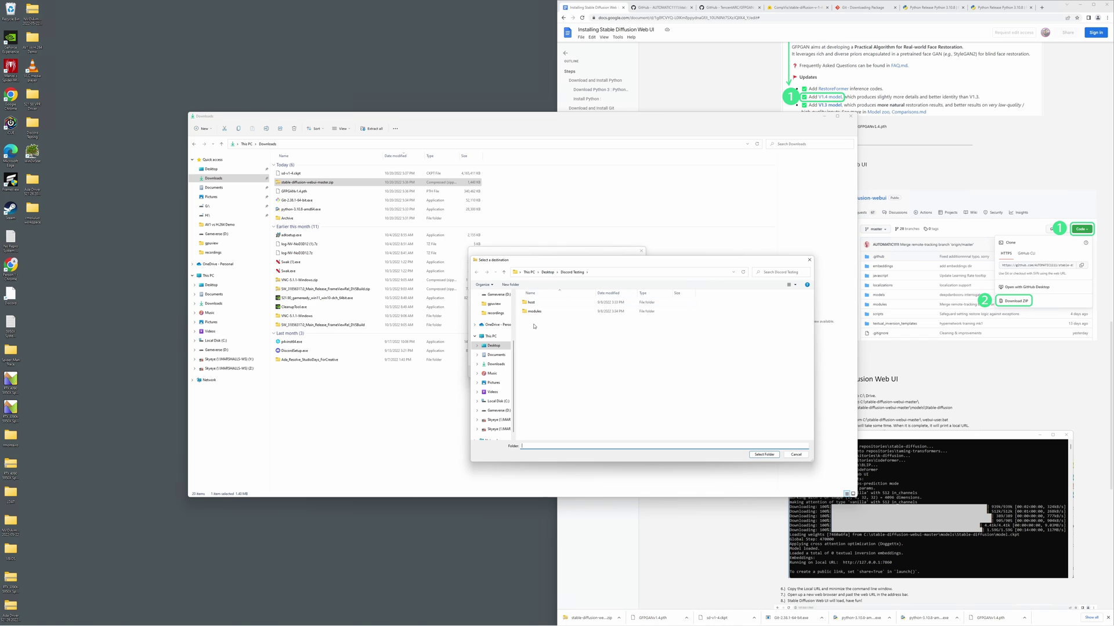
pyautogui.click(497, 401)
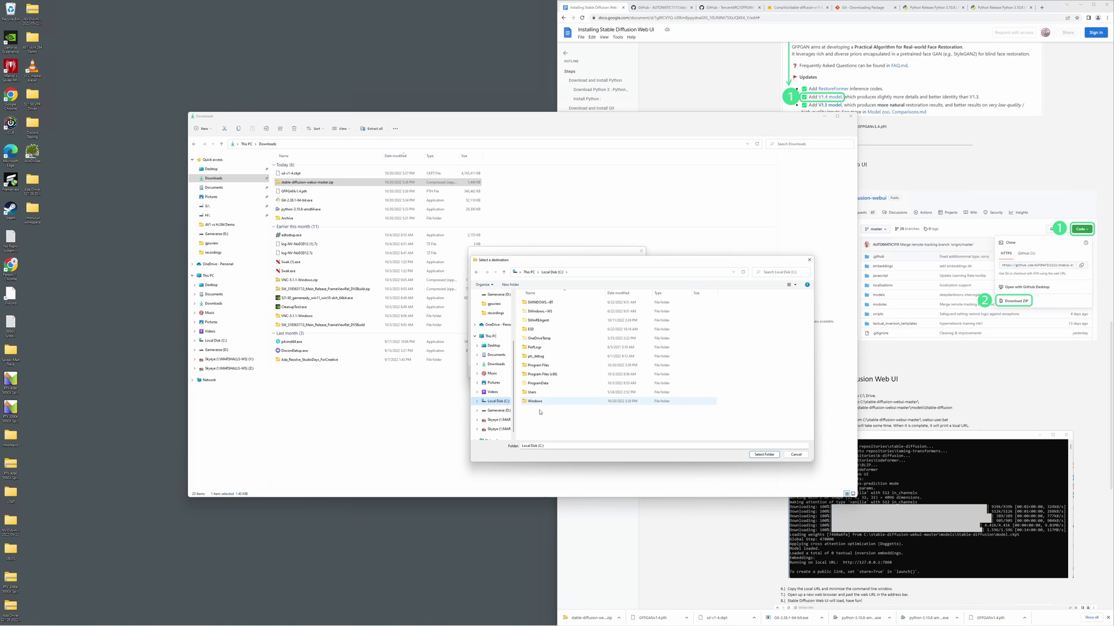
pyautogui.click(764, 455)
pyautogui.click(607, 372)
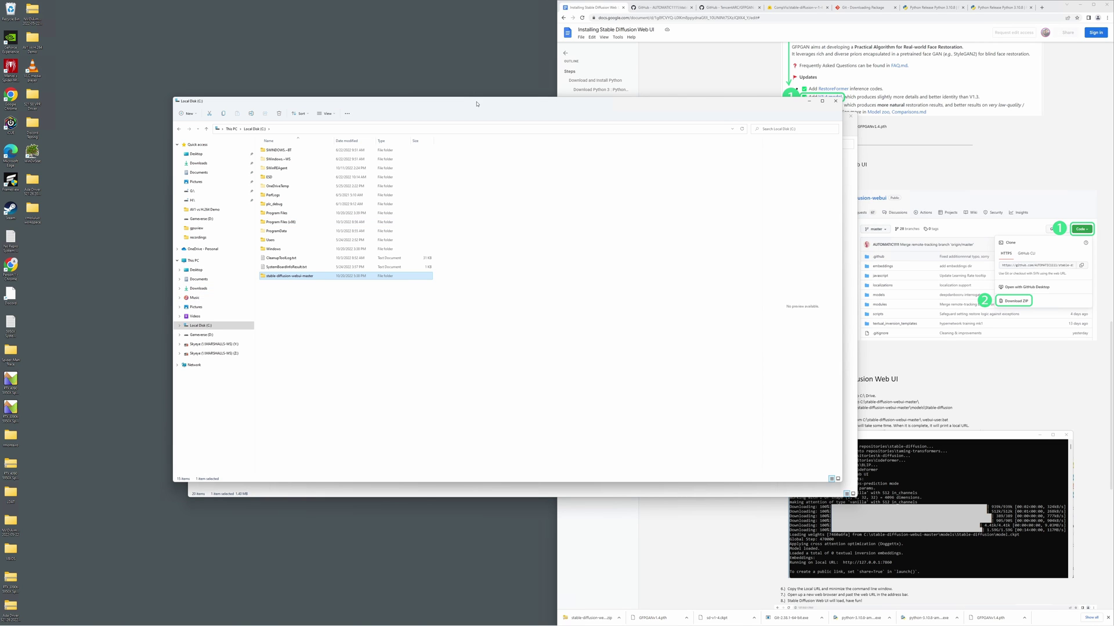
# Step: Arrange the two folder windows side by side and move GFPGANv1.4.pth from Downloads into C:\stable-diffusion-webui-master
pyautogui.moveTo(476, 104); pyautogui.dragTo(295, 141)
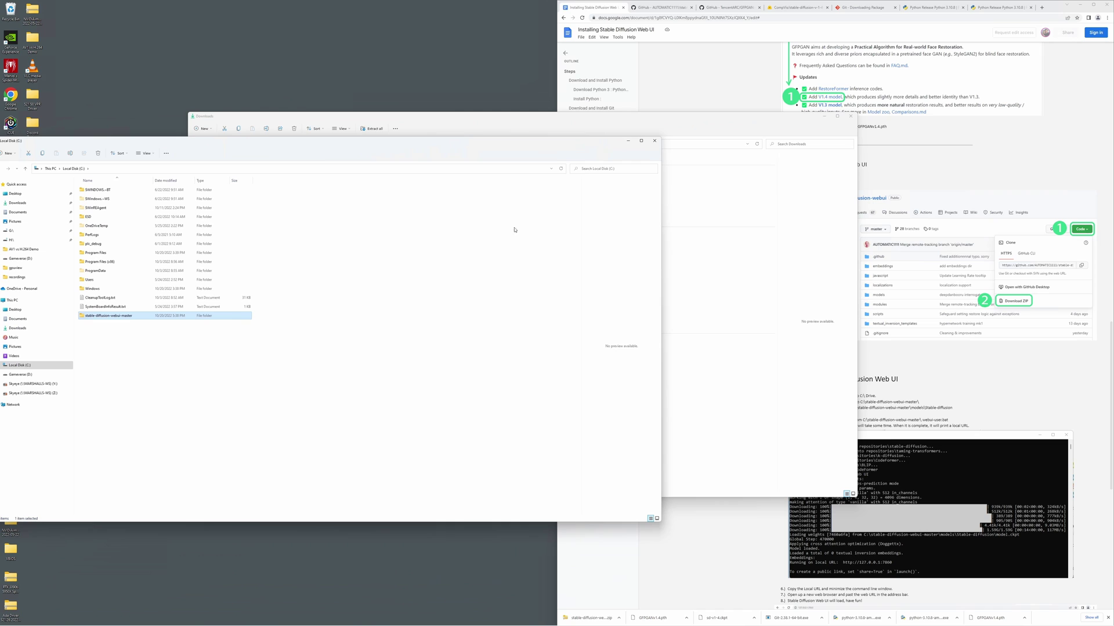
pyautogui.moveTo(661, 275); pyautogui.dragTo(206, 278)
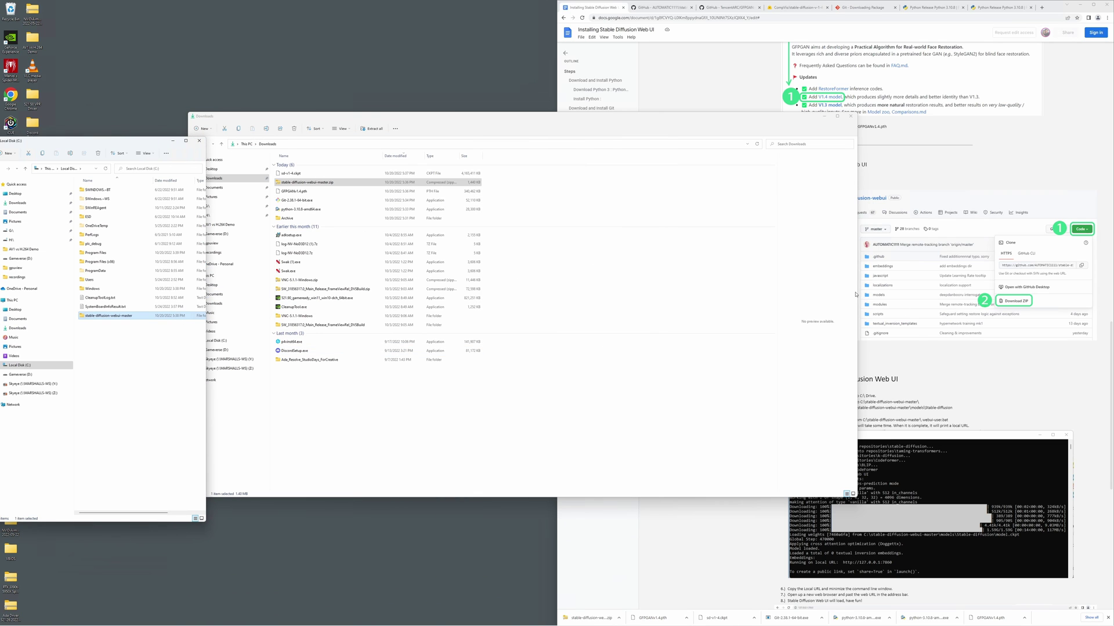
pyautogui.moveTo(858, 295); pyautogui.dragTo(715, 308)
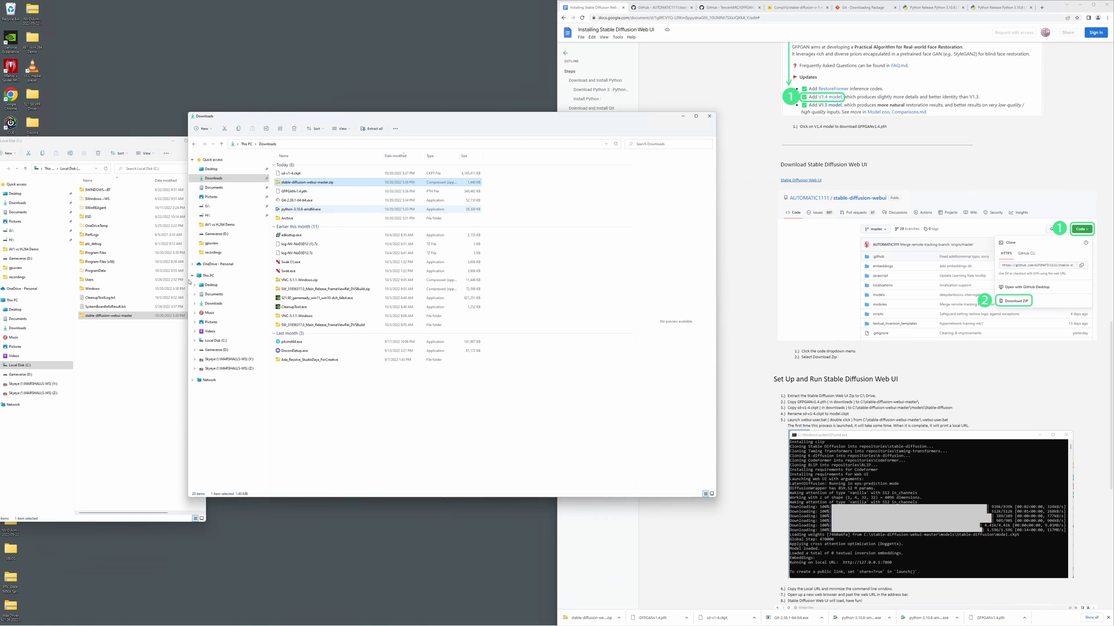
pyautogui.click(106, 326)
pyautogui.doubleClick(108, 316)
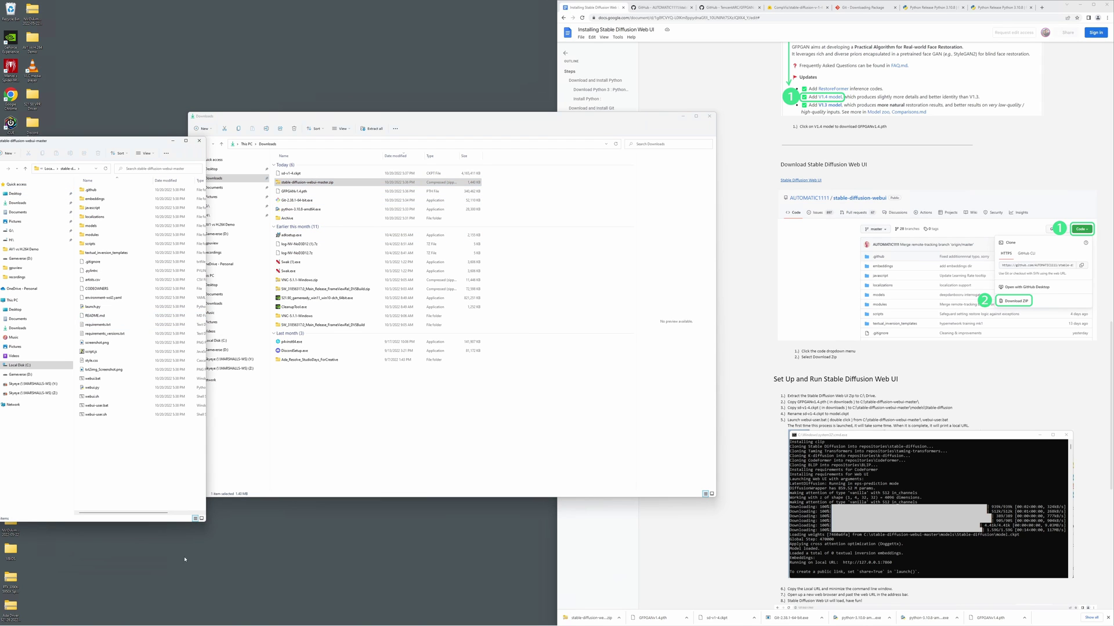
pyautogui.moveTo(322, 193); pyautogui.dragTo(112, 436)
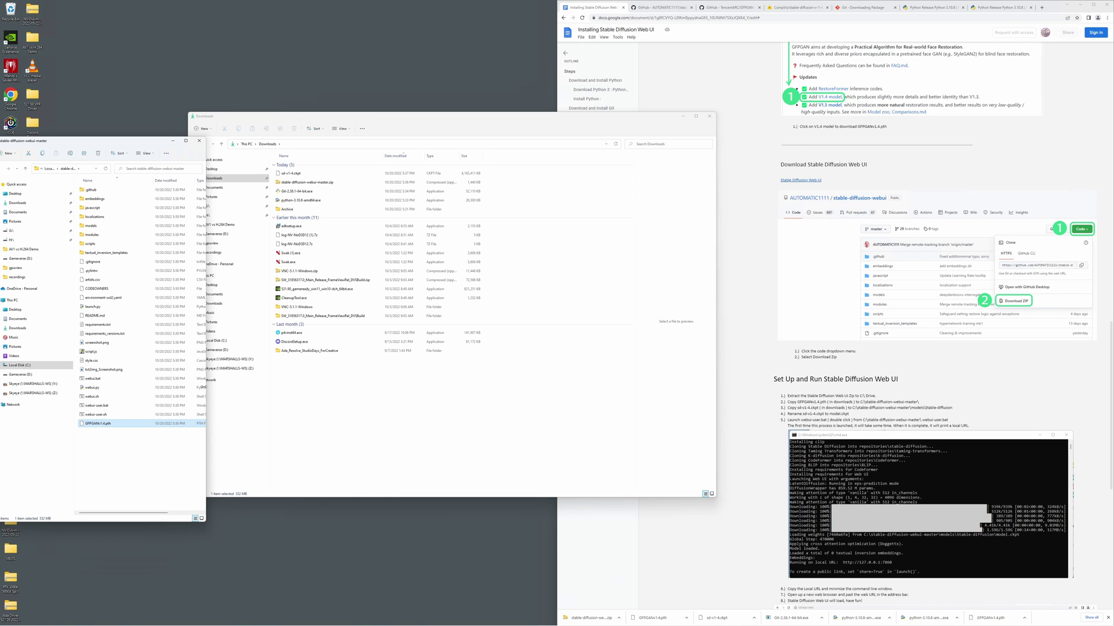
# Step: Move sd-v1-4.ckpt from Downloads into the models\Stable-diffusion folder of stable-diffusion-webui-master
pyautogui.click(306, 173)
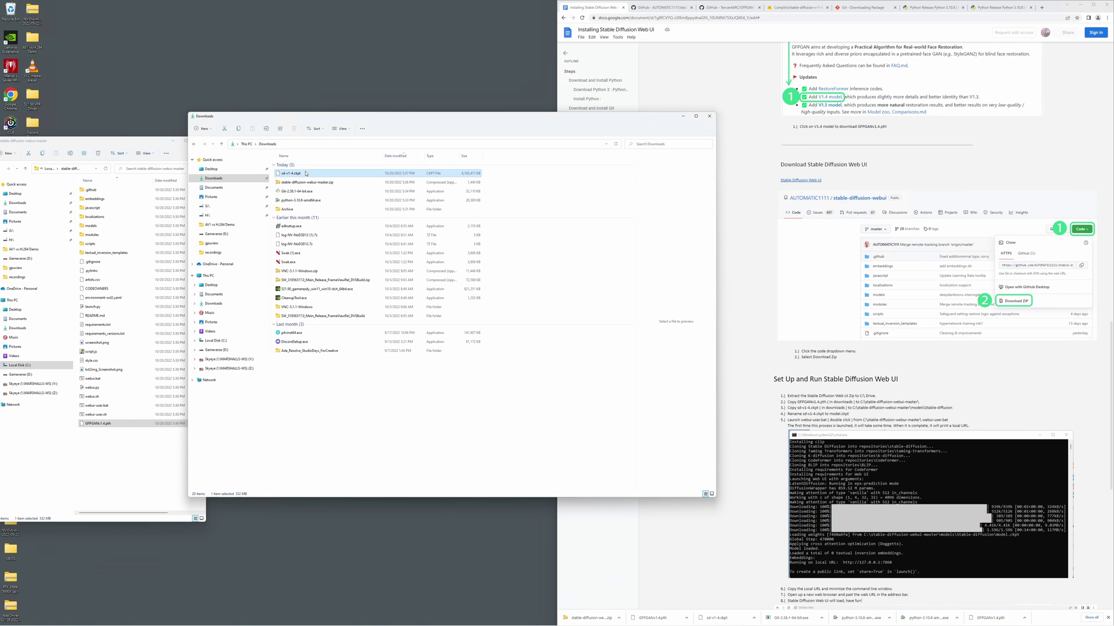
pyautogui.doubleClick(103, 227)
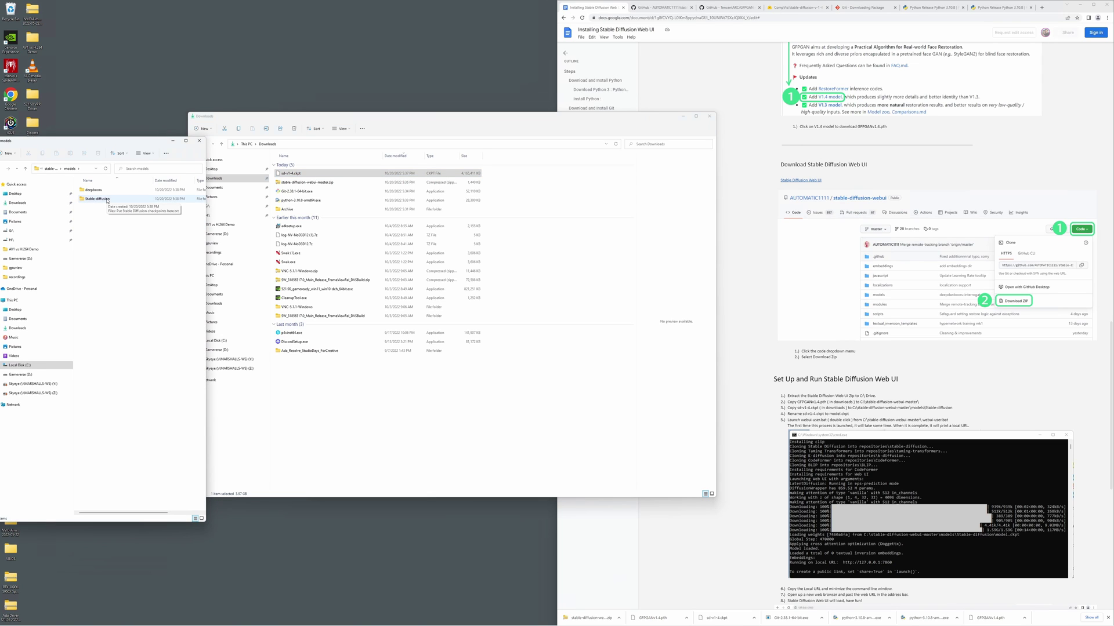
pyautogui.doubleClick(107, 200)
pyautogui.click(294, 174)
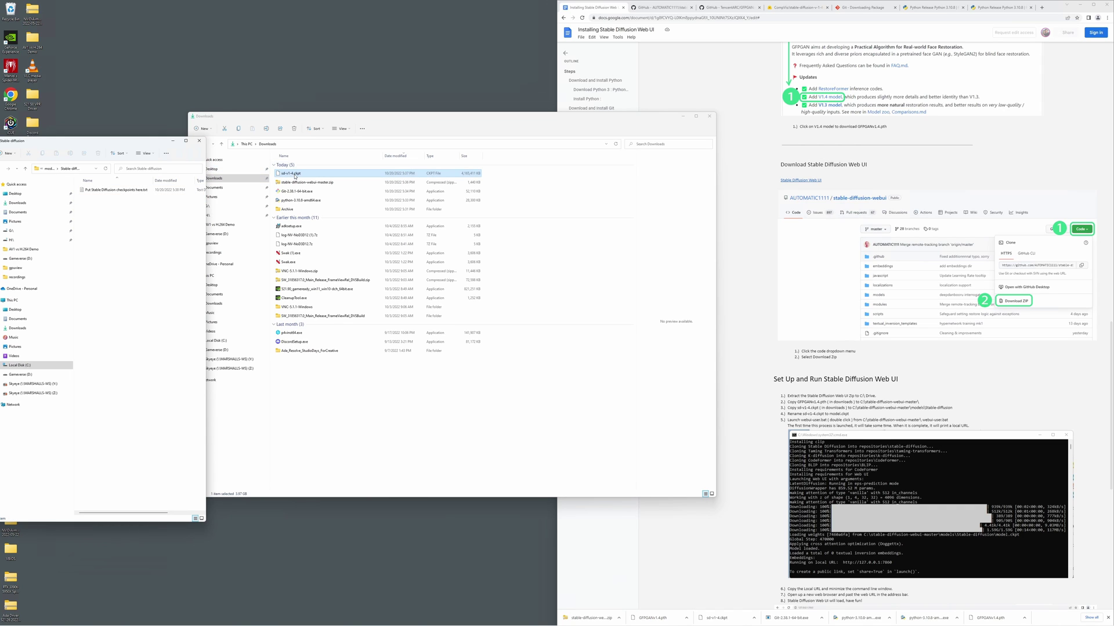
pyautogui.moveTo(295, 177); pyautogui.dragTo(116, 215)
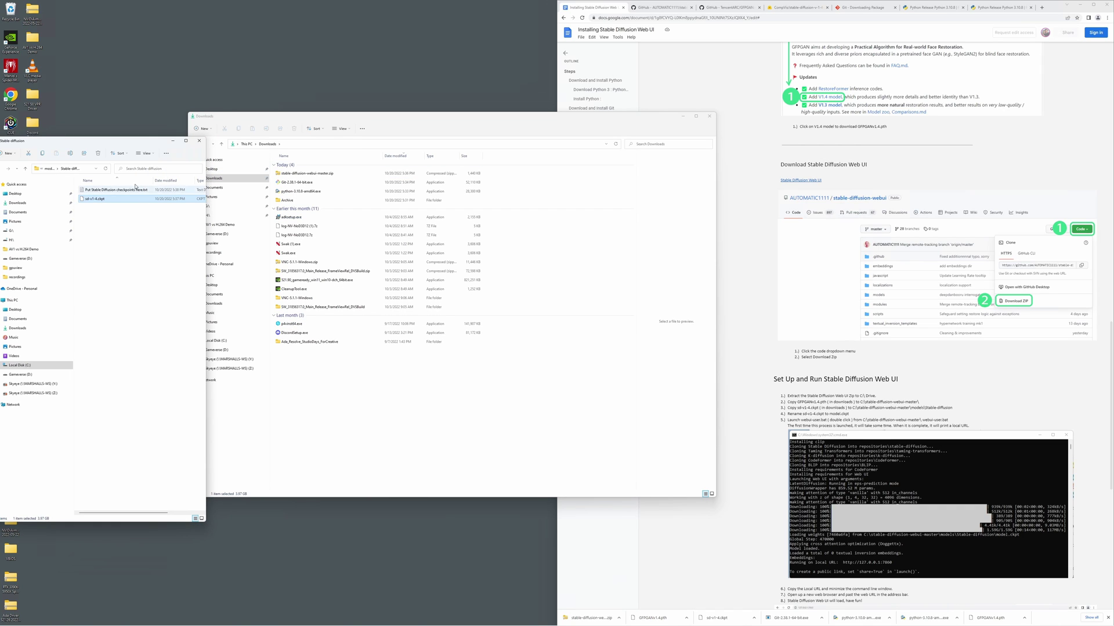
# Step: Rename the sd-v1-4.ckpt checkpoint in the Stable-diffusion folder as model.ckpt
pyautogui.click(98, 200)
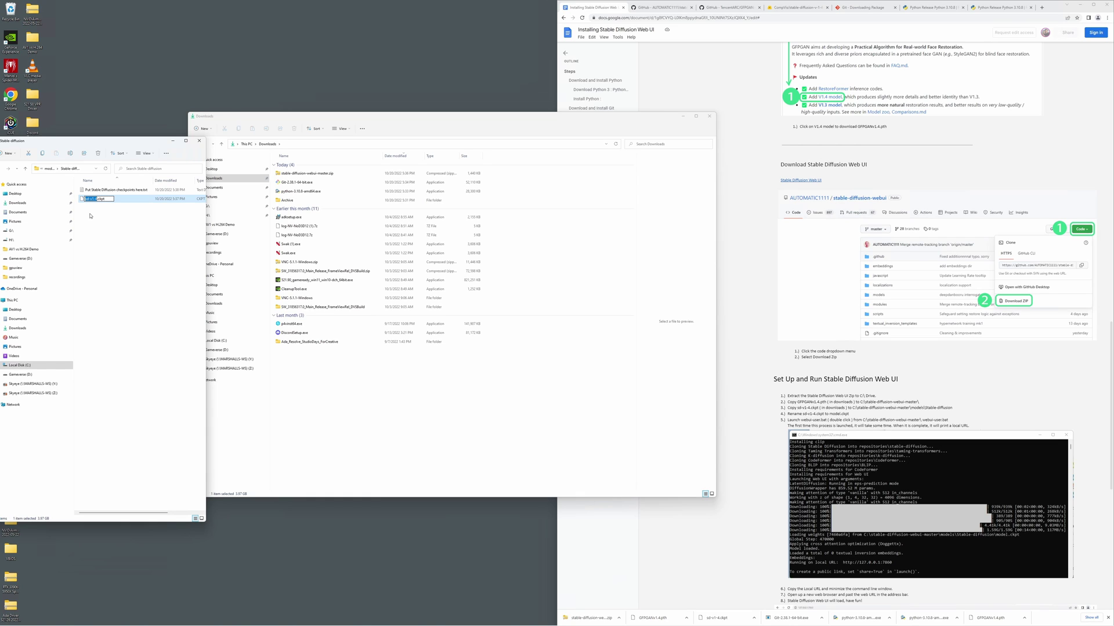
pyautogui.write('model')
pyautogui.press('Return')
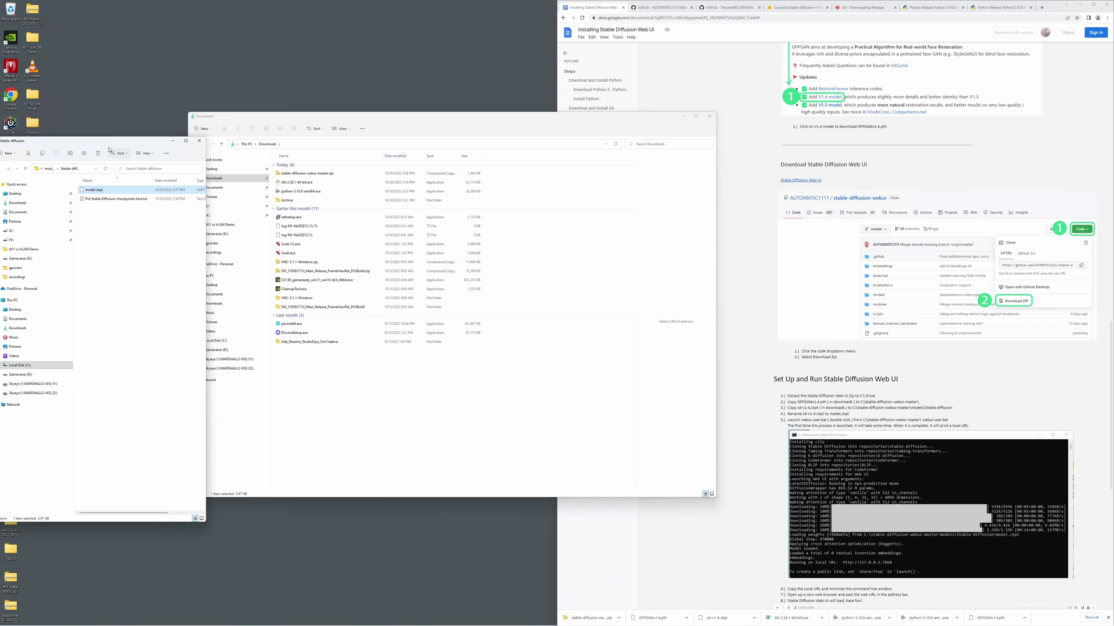
# Step: Move the Stable-diffusion folder window beside the desktop icons and return it to C:\stable-diffusion-webui-master
pyautogui.moveTo(134, 139); pyautogui.dragTo(351, 185)
pyautogui.click(313, 209)
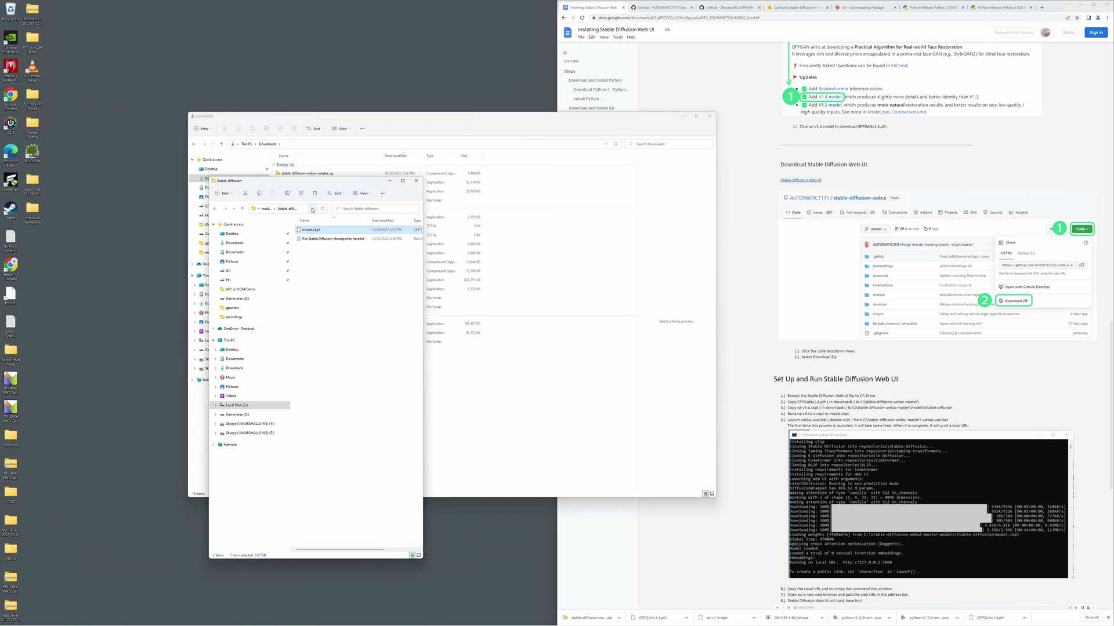
pyautogui.click(288, 218)
pyautogui.doubleClick(353, 320)
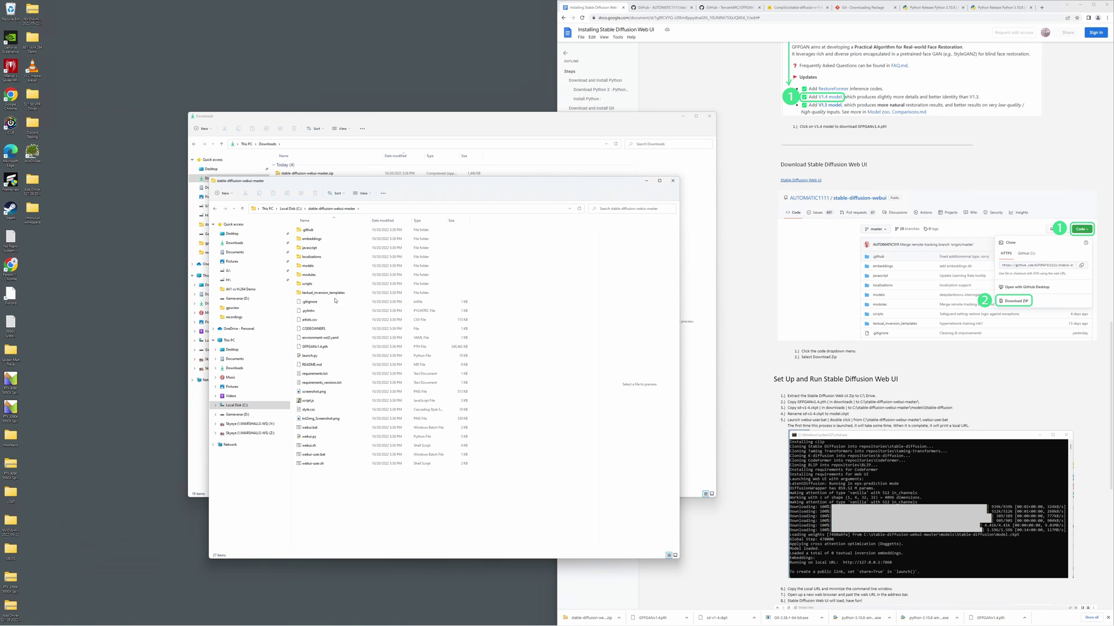
# Step: Launch webui-user.bat from C:\stable-diffusion-webui-master and allow it to run past the SmartScreen warning
pyautogui.click(314, 455)
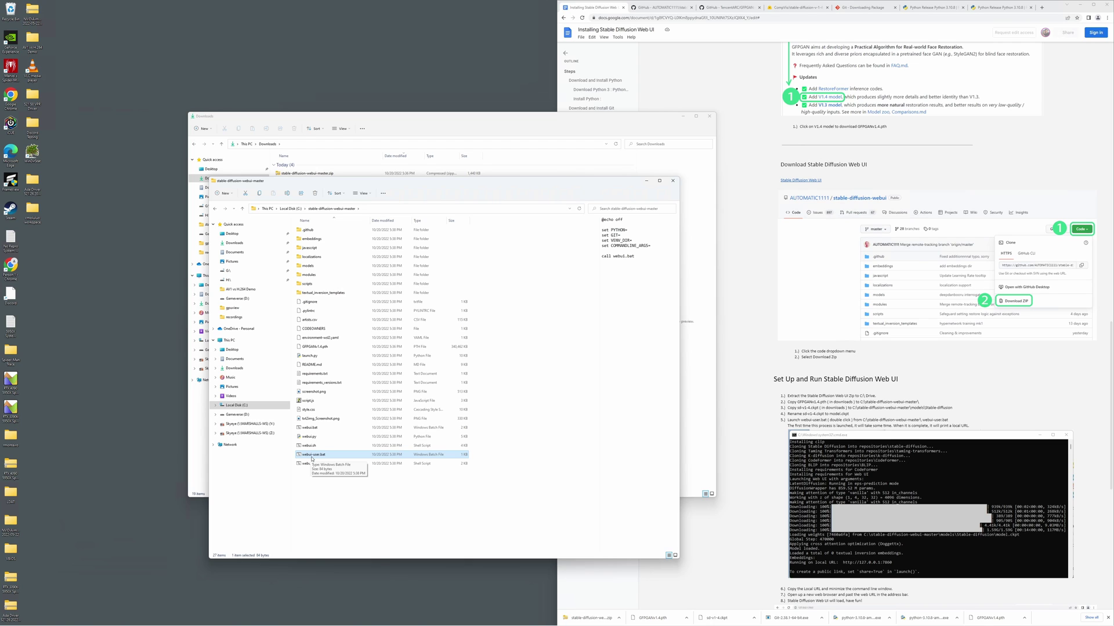
pyautogui.doubleClick(315, 458)
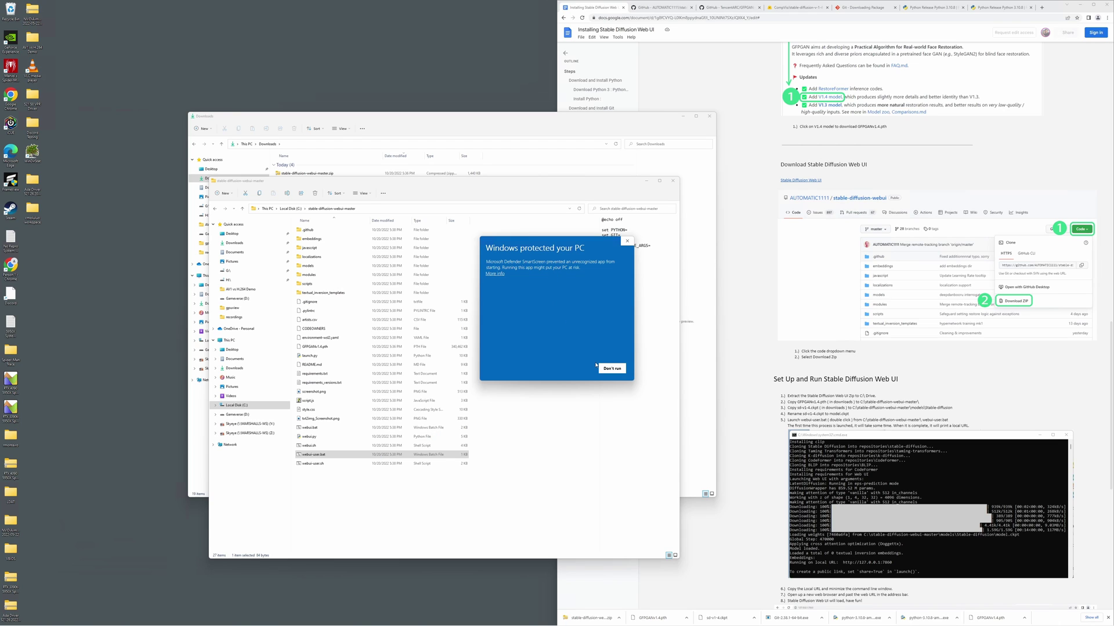
pyautogui.click(495, 274)
pyautogui.click(577, 369)
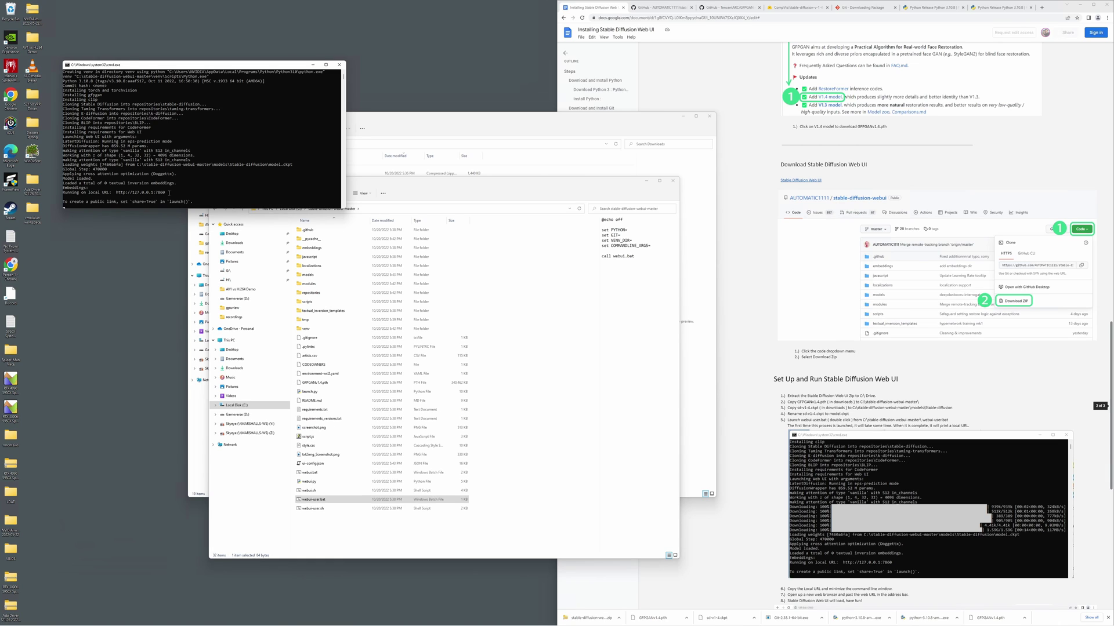
pyautogui.click(169, 193)
pyautogui.doubleClick(139, 193)
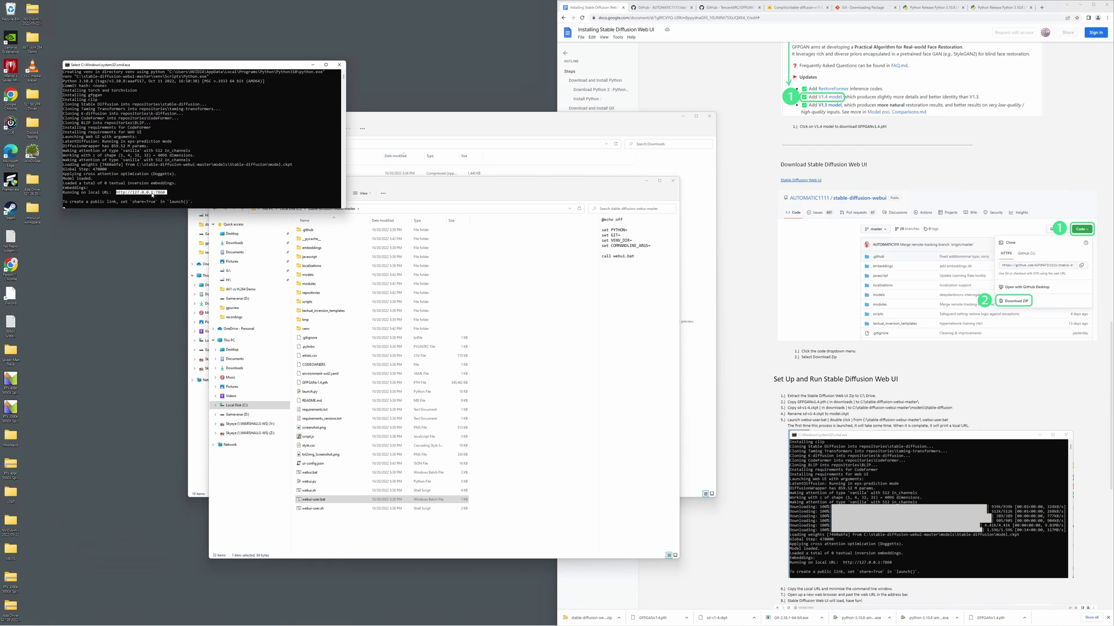
pyautogui.hotkey('ctrl', 'c')
pyautogui.moveTo(168, 194); pyautogui.dragTo(117, 193)
pyautogui.hotkey('ctrl', 'c')
pyautogui.click(1041, 7)
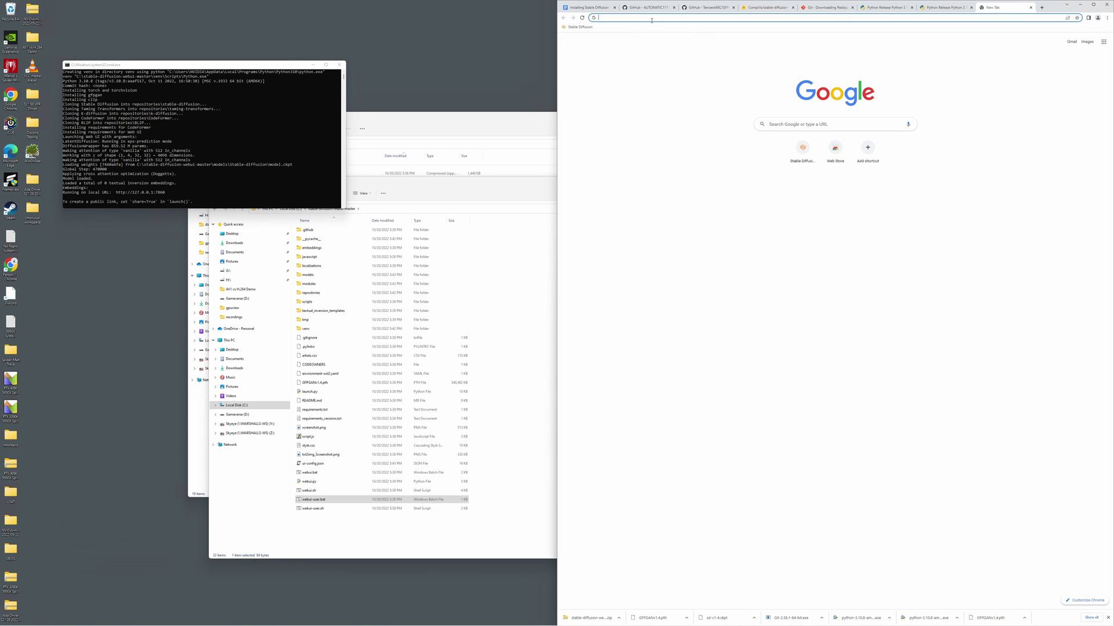
pyautogui.hotkey('ctrl', 'v')
pyautogui.press('Return')
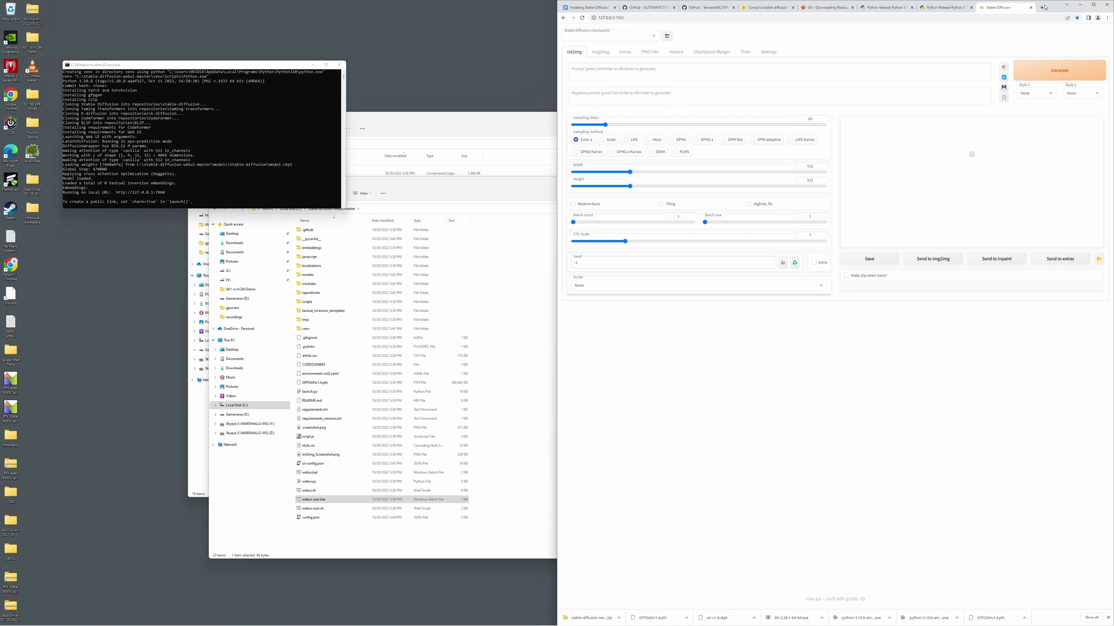
# Step: Generate a txt2img image from the prompt "a cat with glasses" and minimize the command window
pyautogui.moveTo(942, 3); pyautogui.dragTo(819, 176)
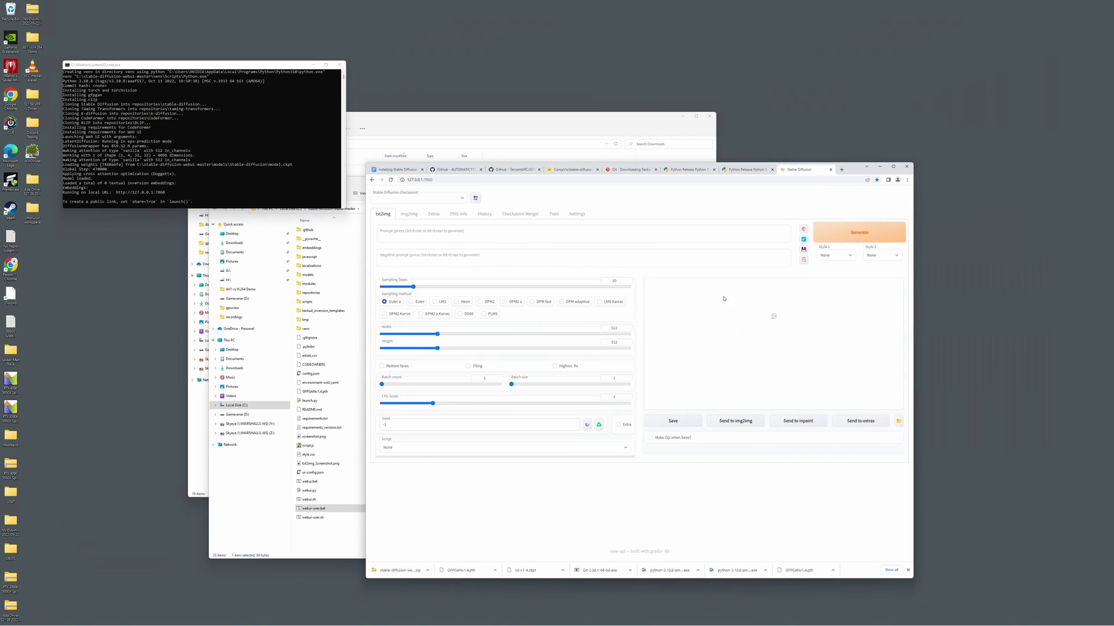
pyautogui.click(475, 236)
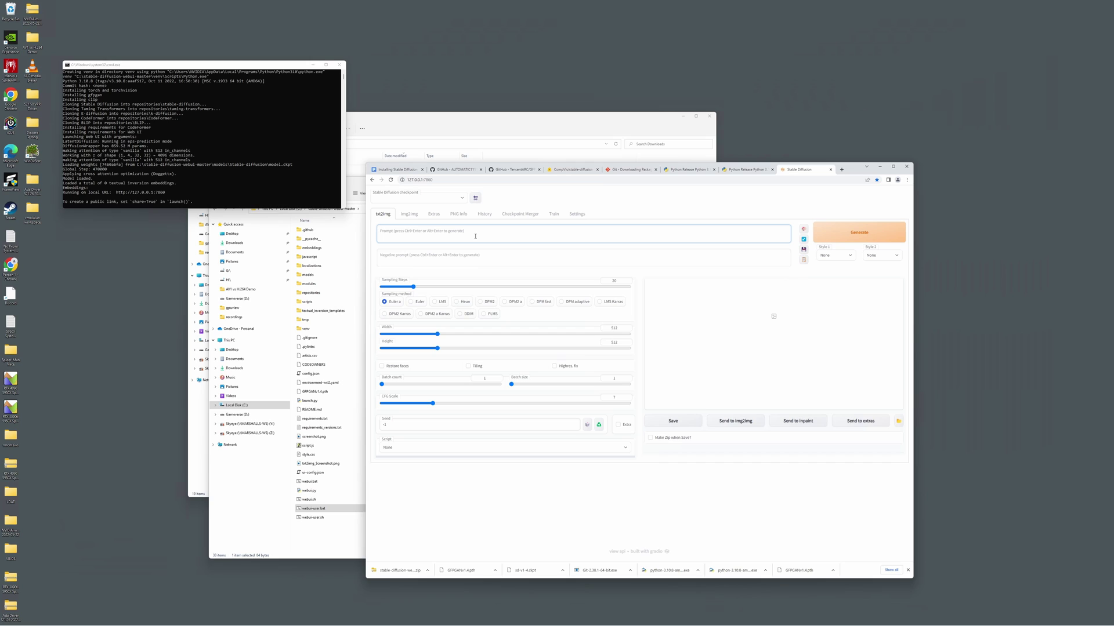
pyautogui.write('a cat with glasses')
pyautogui.click(856, 232)
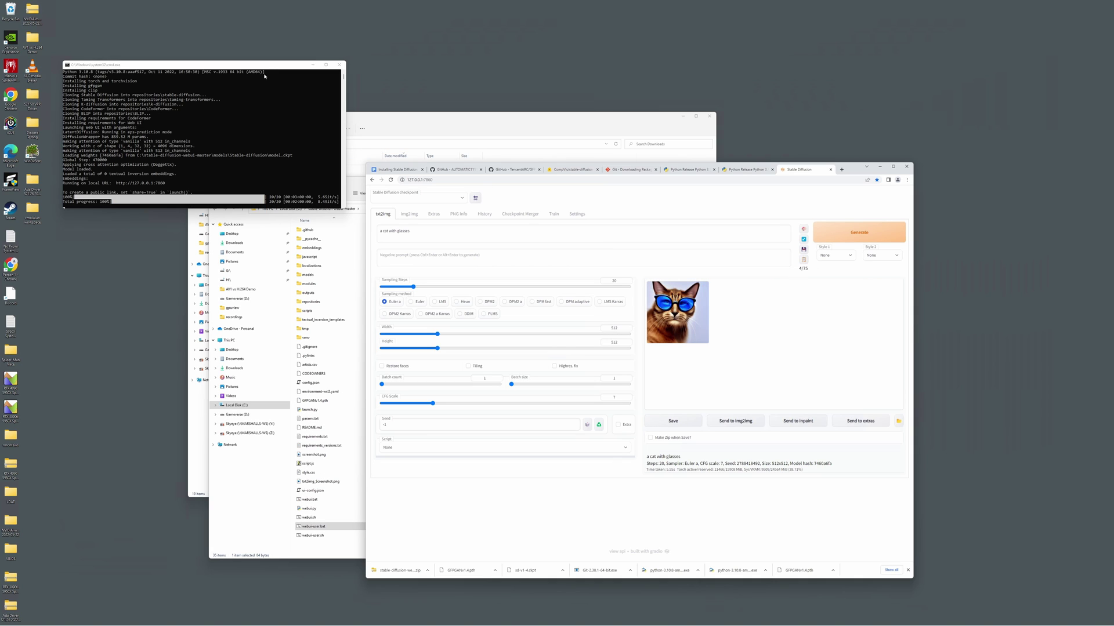
pyautogui.moveTo(268, 68); pyautogui.dragTo(284, 159)
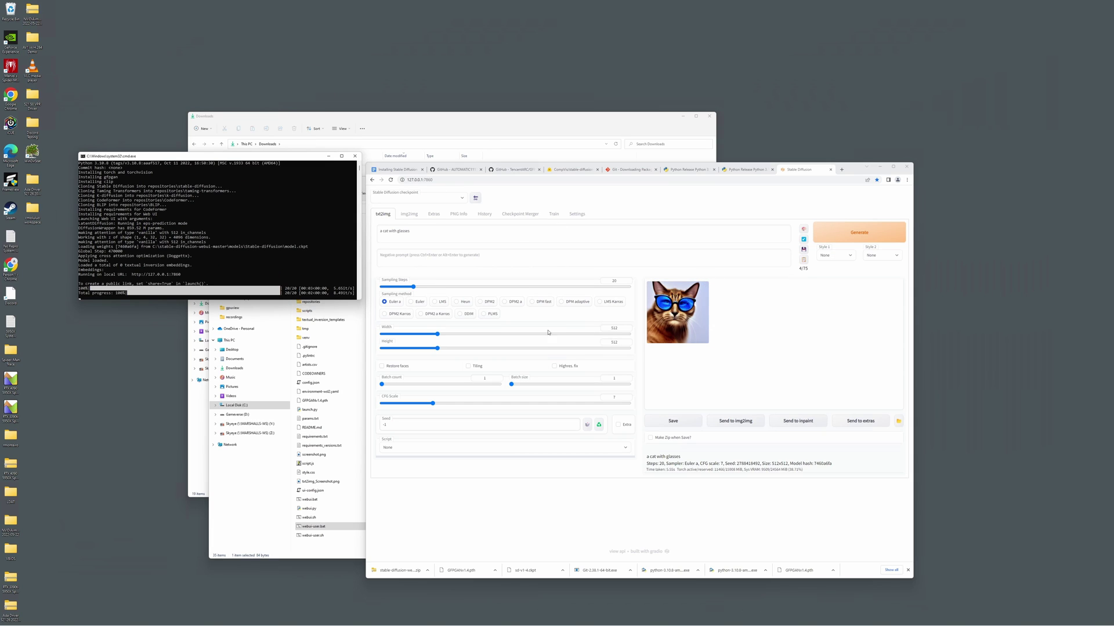
pyautogui.click(328, 156)
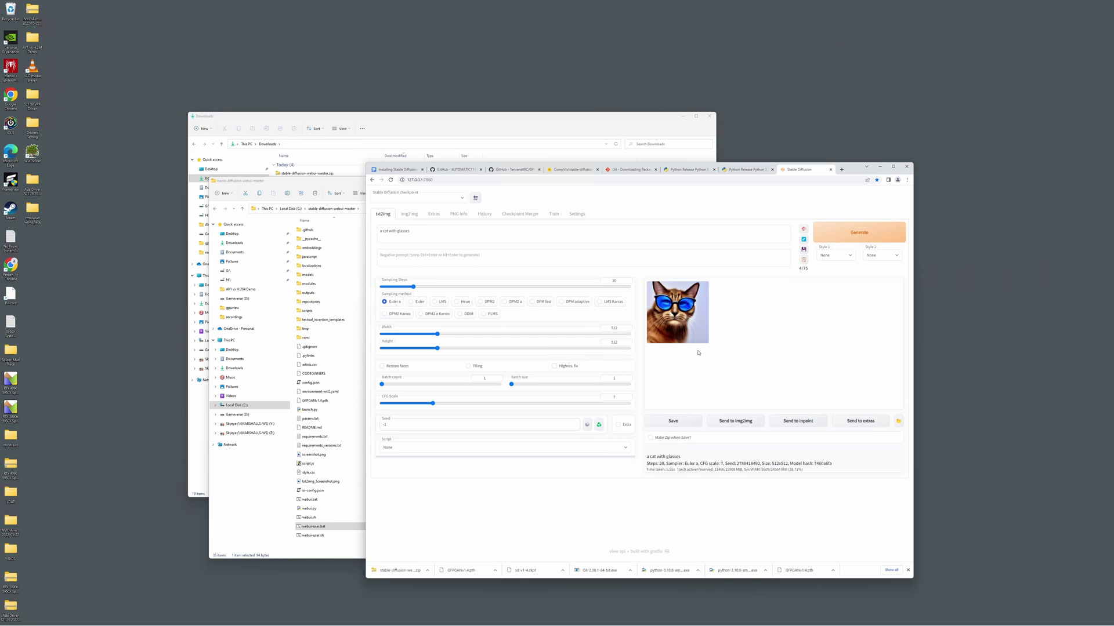